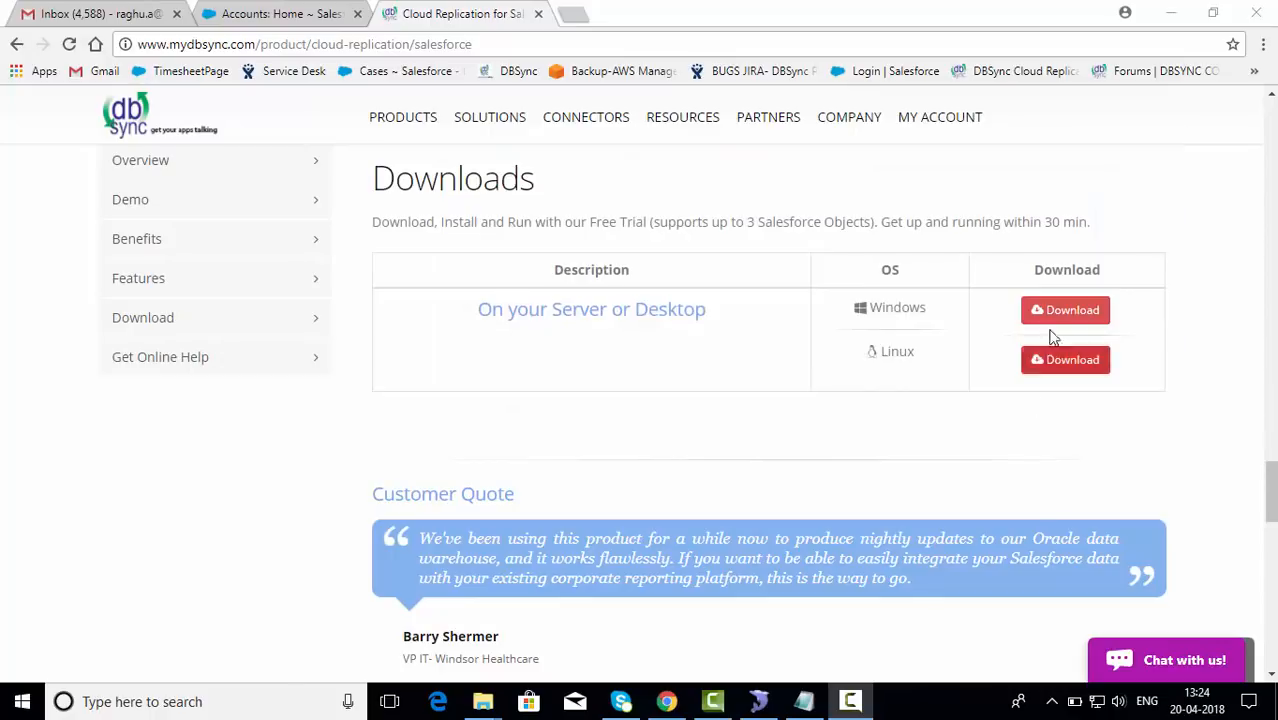
# Step: Bring the CDM demo folder window to the front from the File Explorer taskbar icon
pyautogui.moveTo(483, 703)
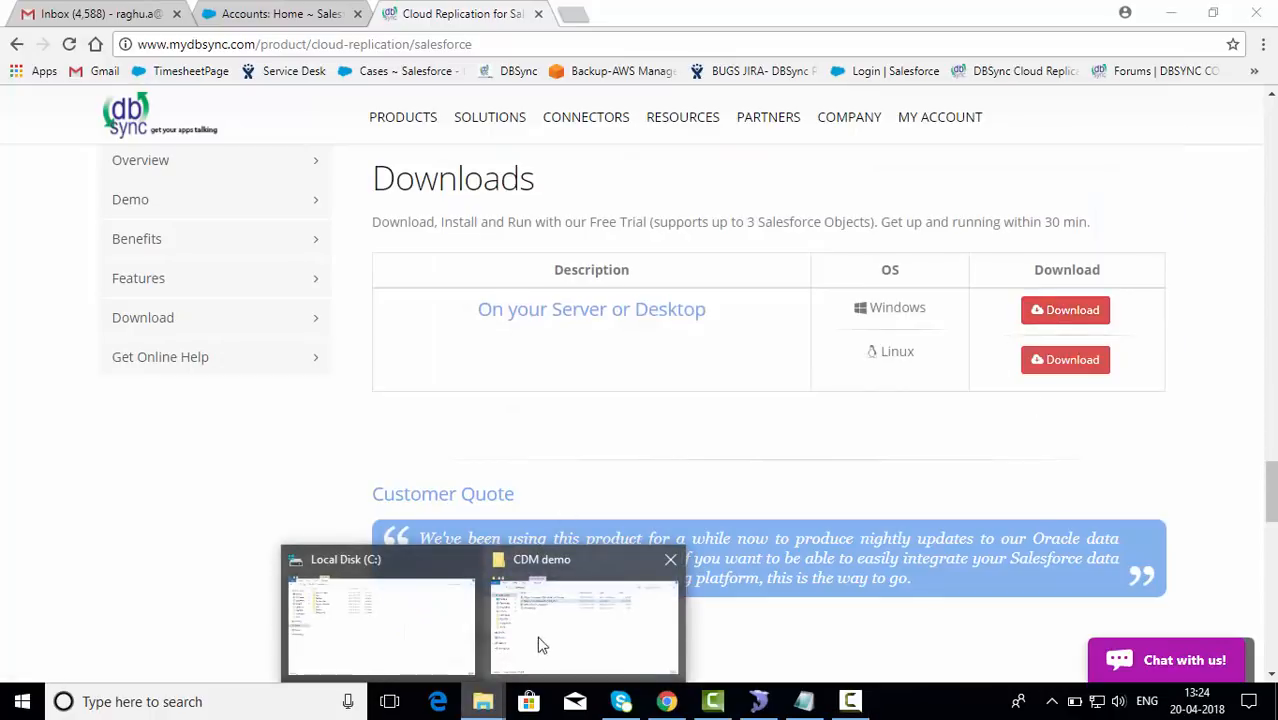
pyautogui.click(572, 617)
# Step: Accept the license and install into C:\DBSync_CloudReplication_CDM with default Start menu folder and desktop shortcut
pyautogui.doubleClick(521, 170)
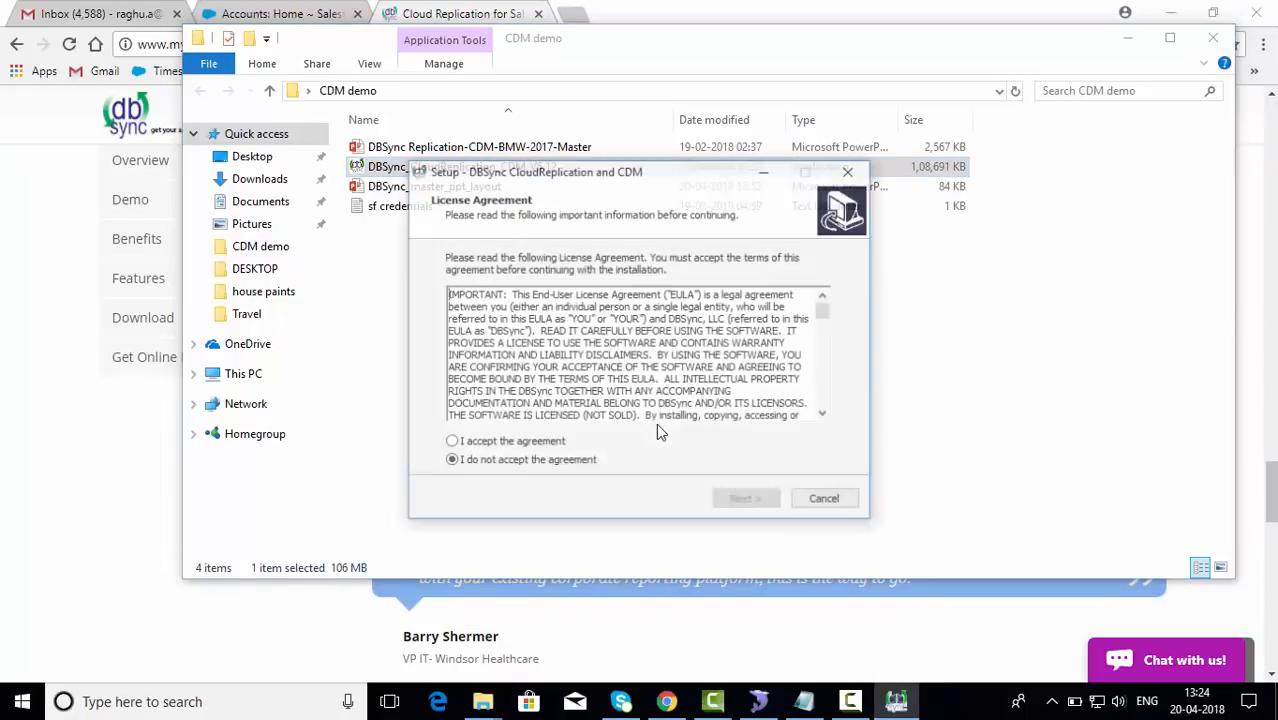
pyautogui.click(556, 447)
pyautogui.click(746, 500)
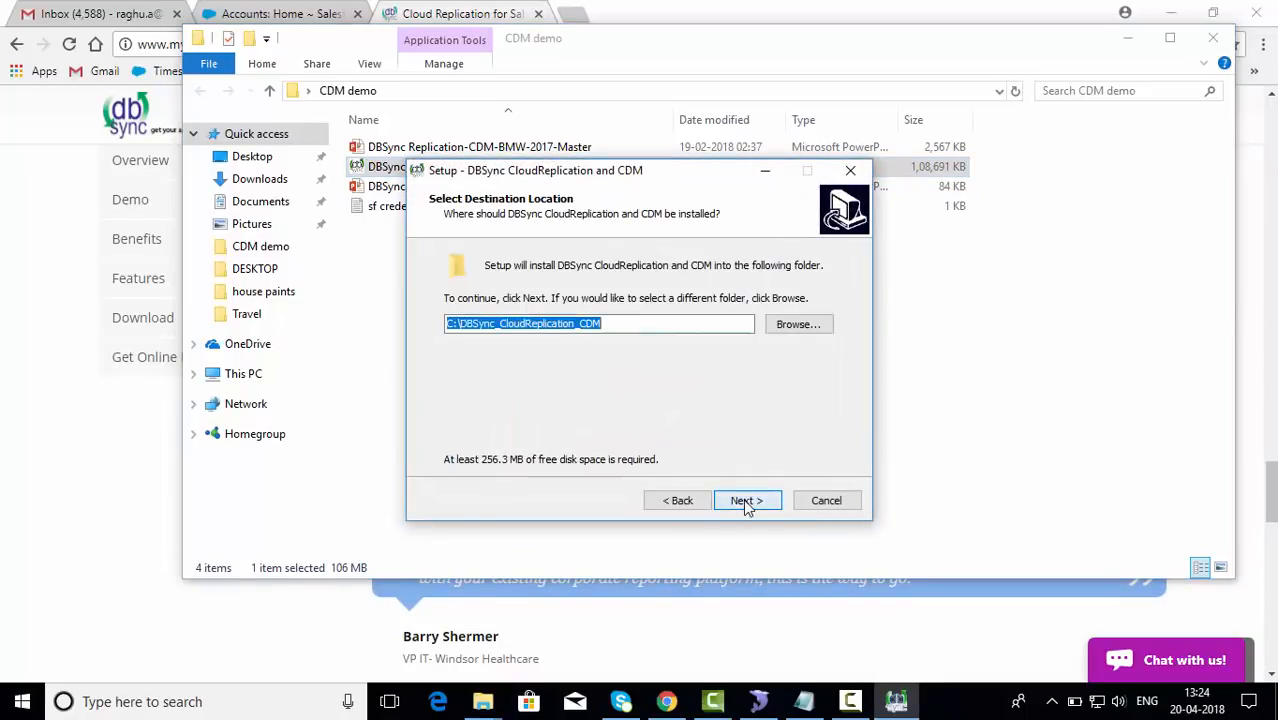
pyautogui.click(745, 501)
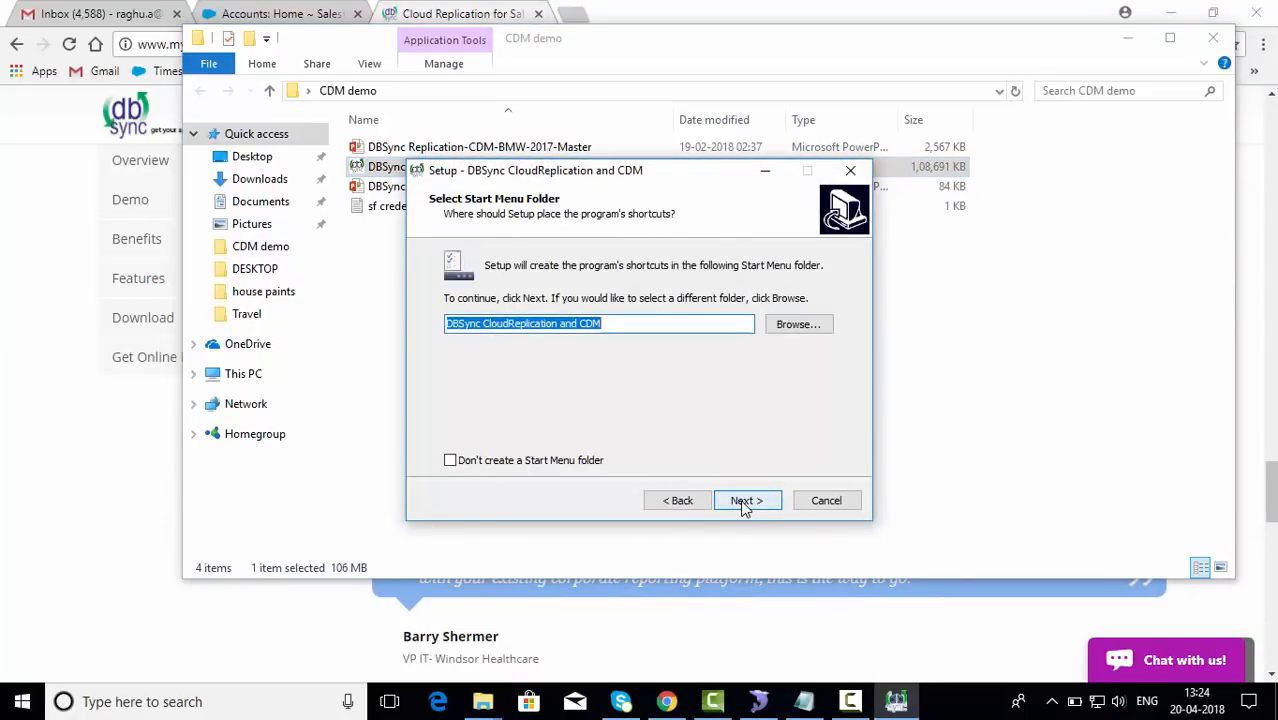
pyautogui.click(745, 501)
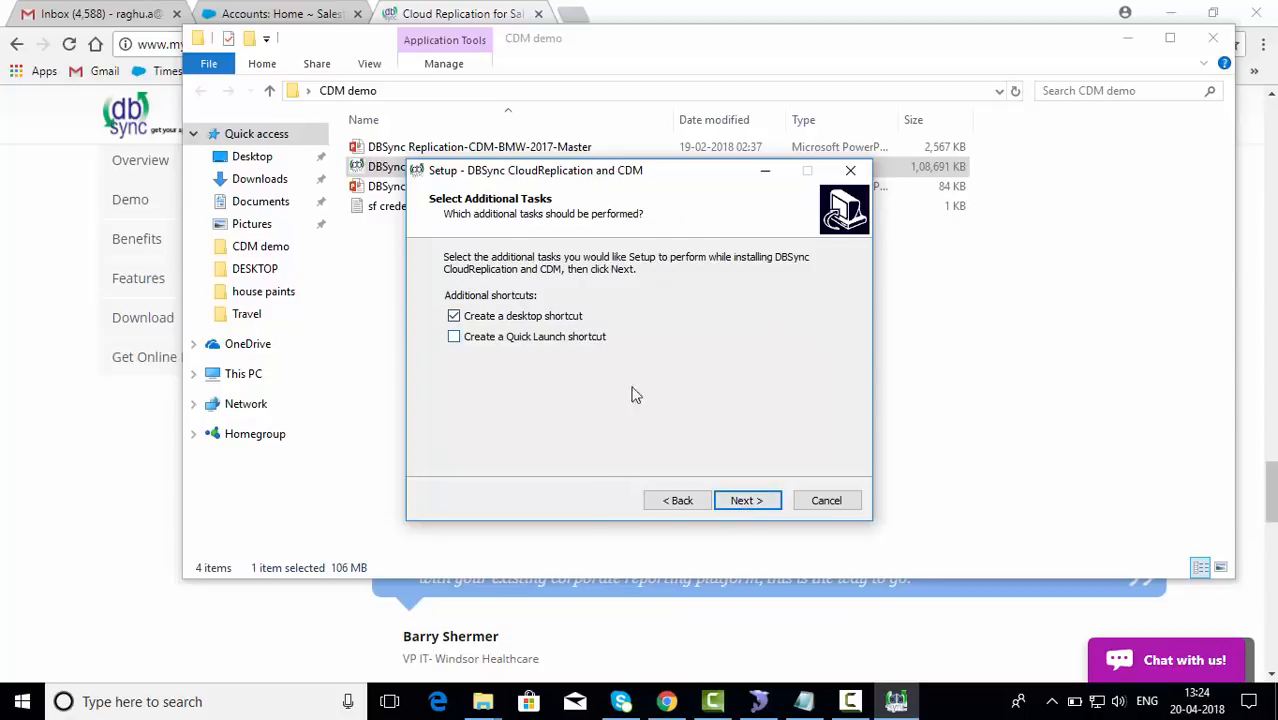
pyautogui.click(746, 500)
pyautogui.click(745, 500)
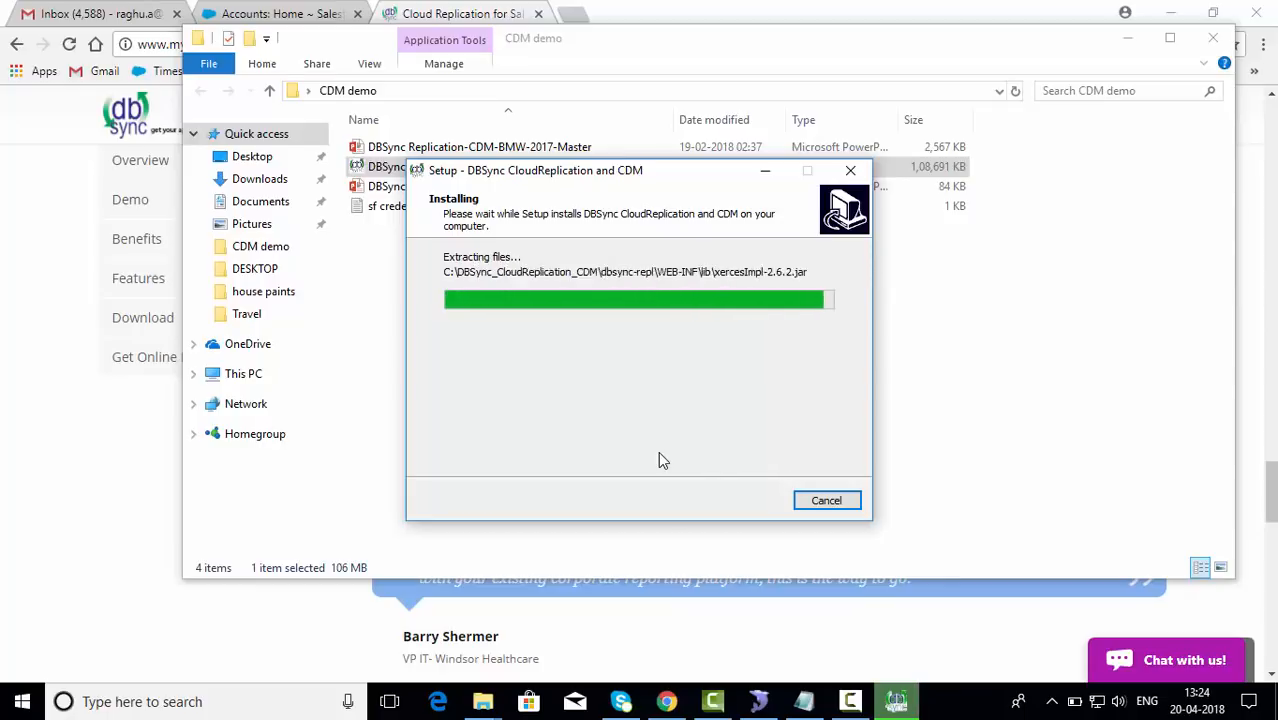
pyautogui.click(735, 490)
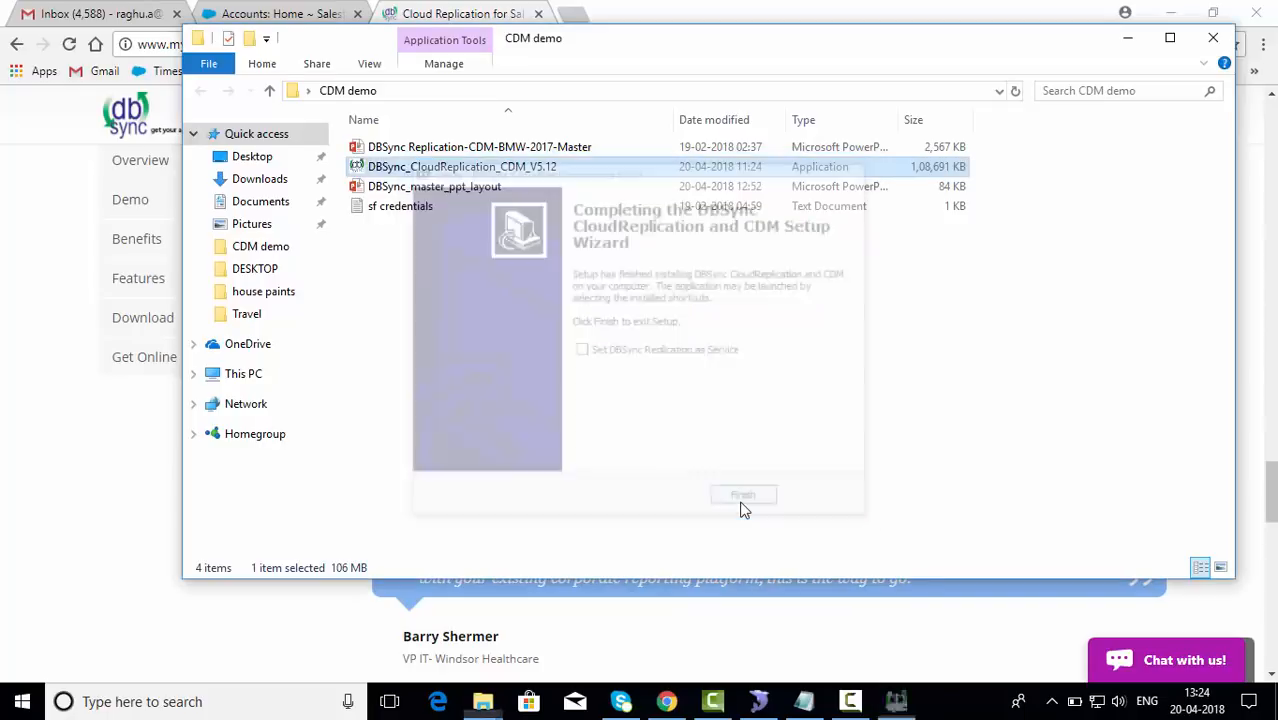
pyautogui.press('super+d')
# Step: Start the DBSync Integration server, minimize Tomcat, and launch Admin from the DBSync CloudReplication Start menu group
pyautogui.doubleClick(175, 225)
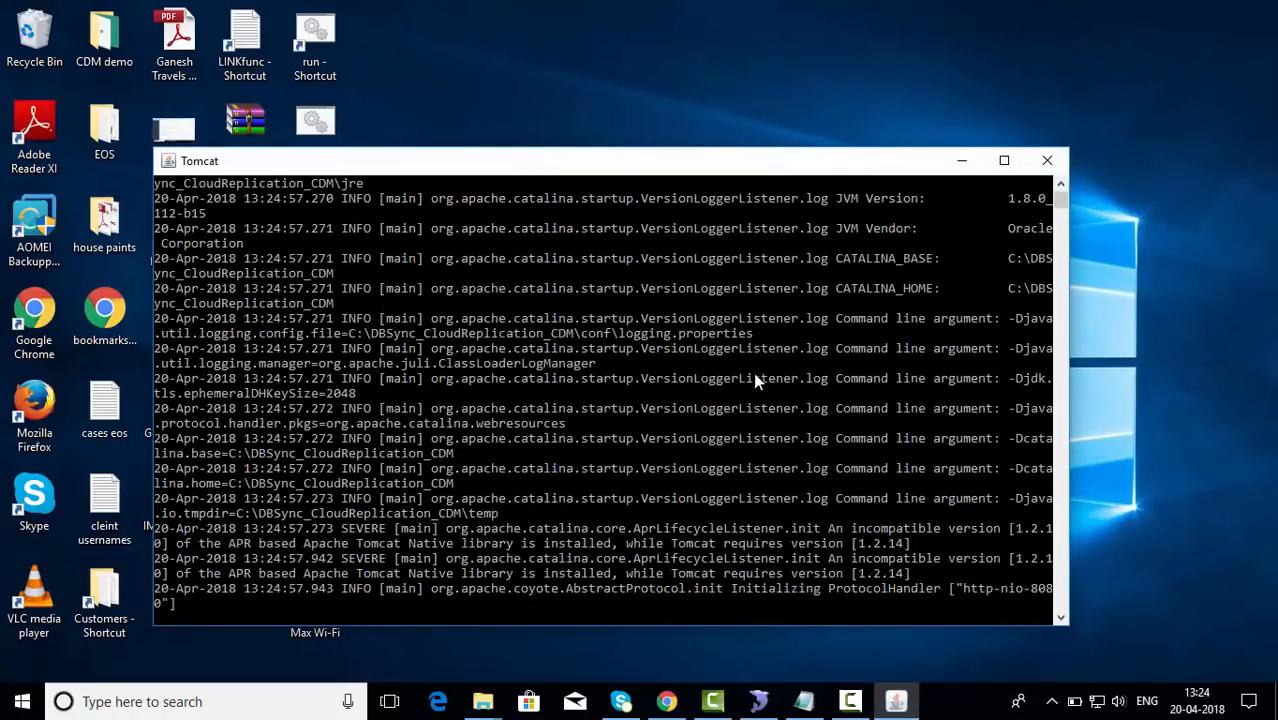
pyautogui.click(966, 162)
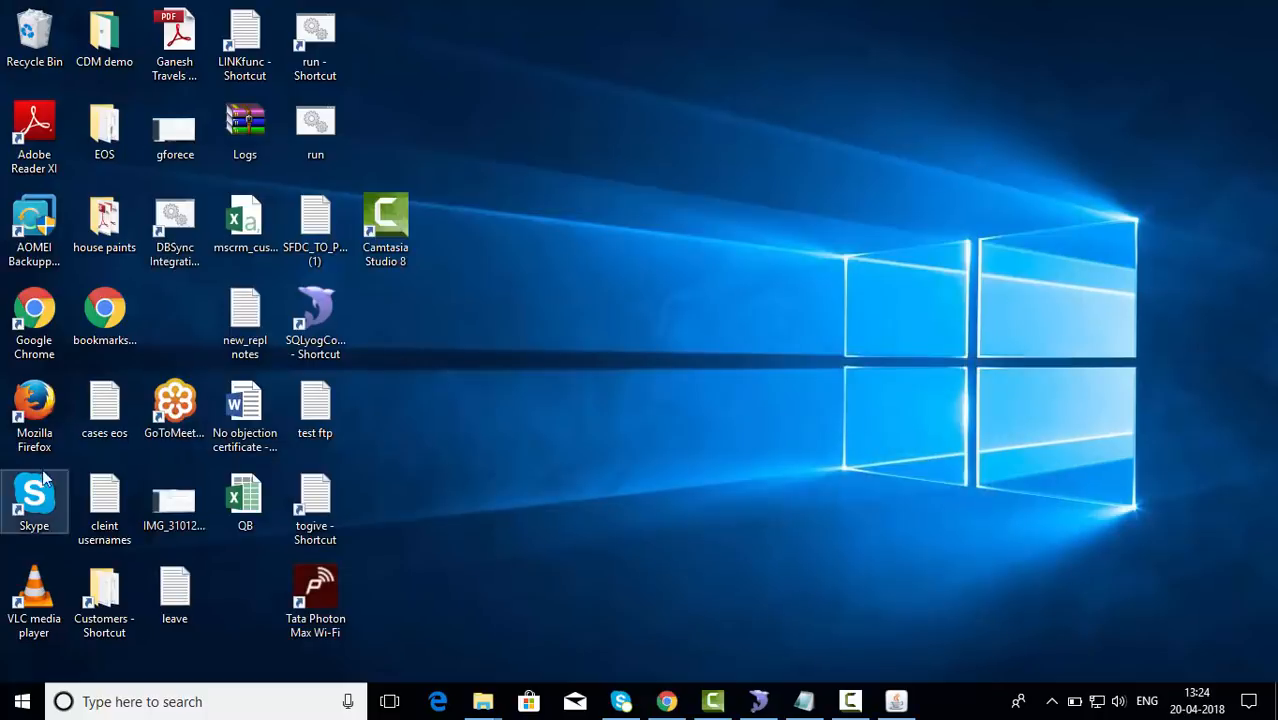
pyautogui.click(22, 701)
pyautogui.scroll(-5, 165, 377)
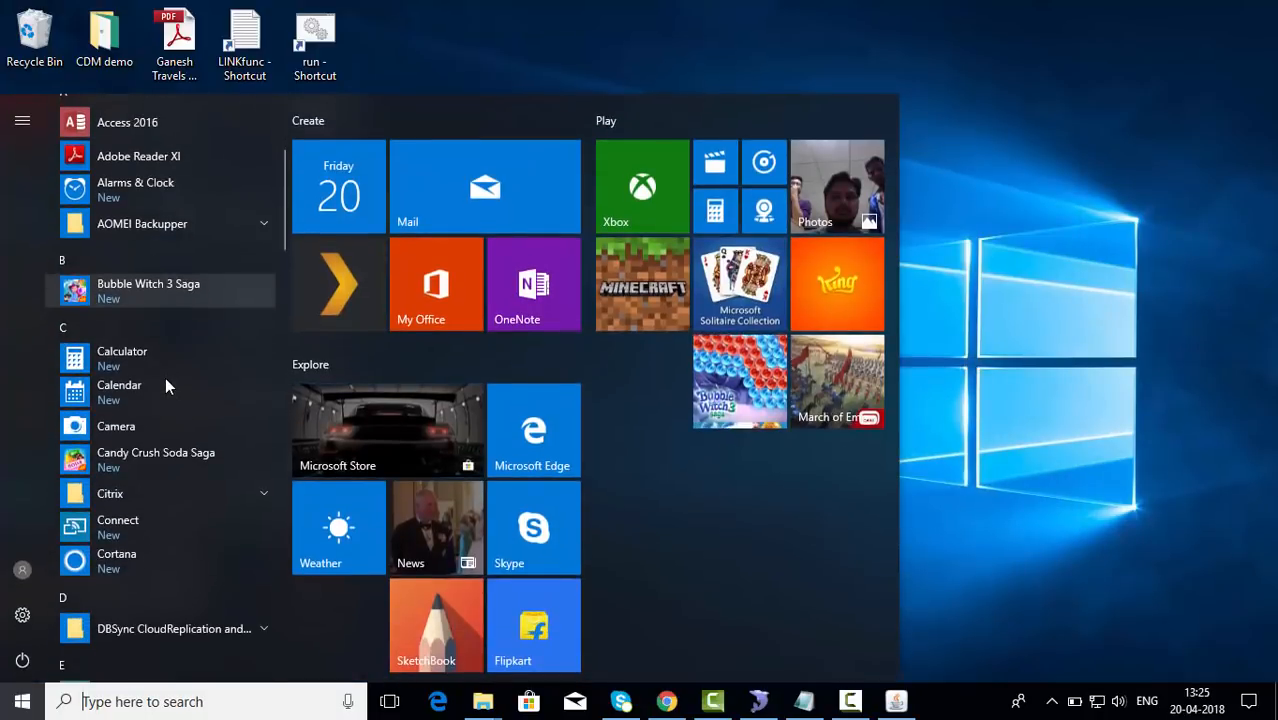
pyautogui.click(163, 368)
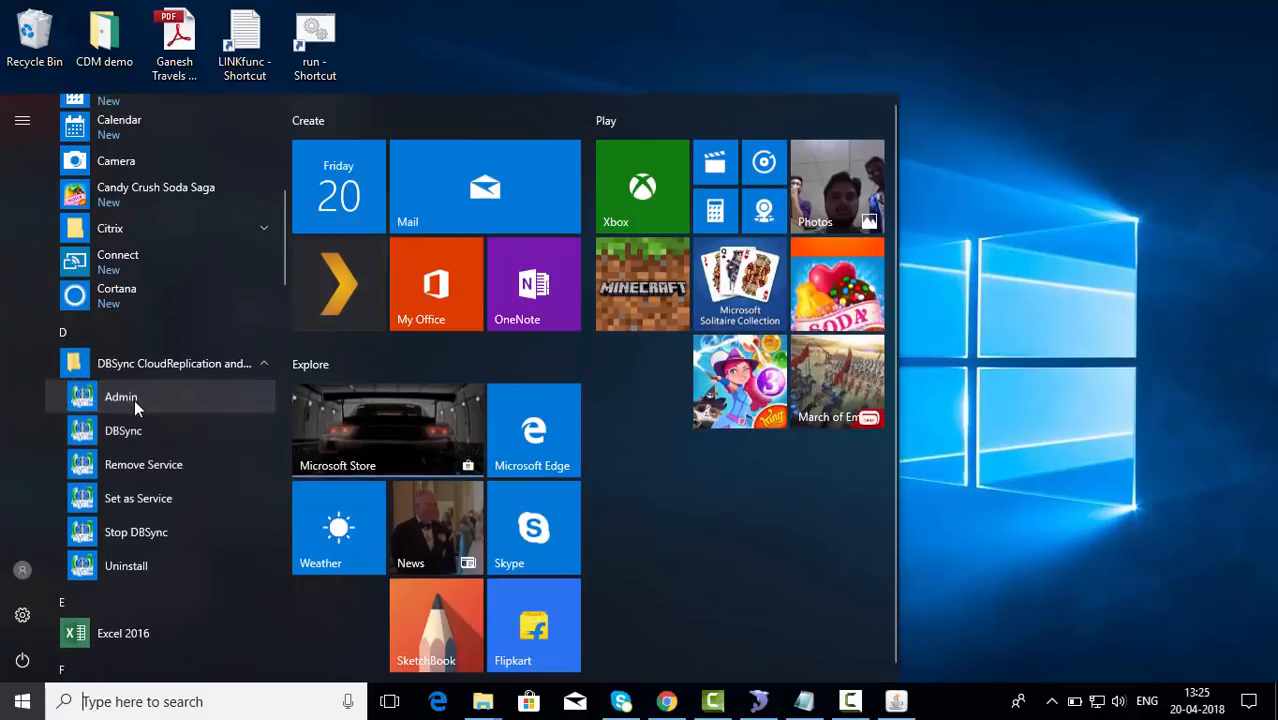
pyautogui.click(134, 399)
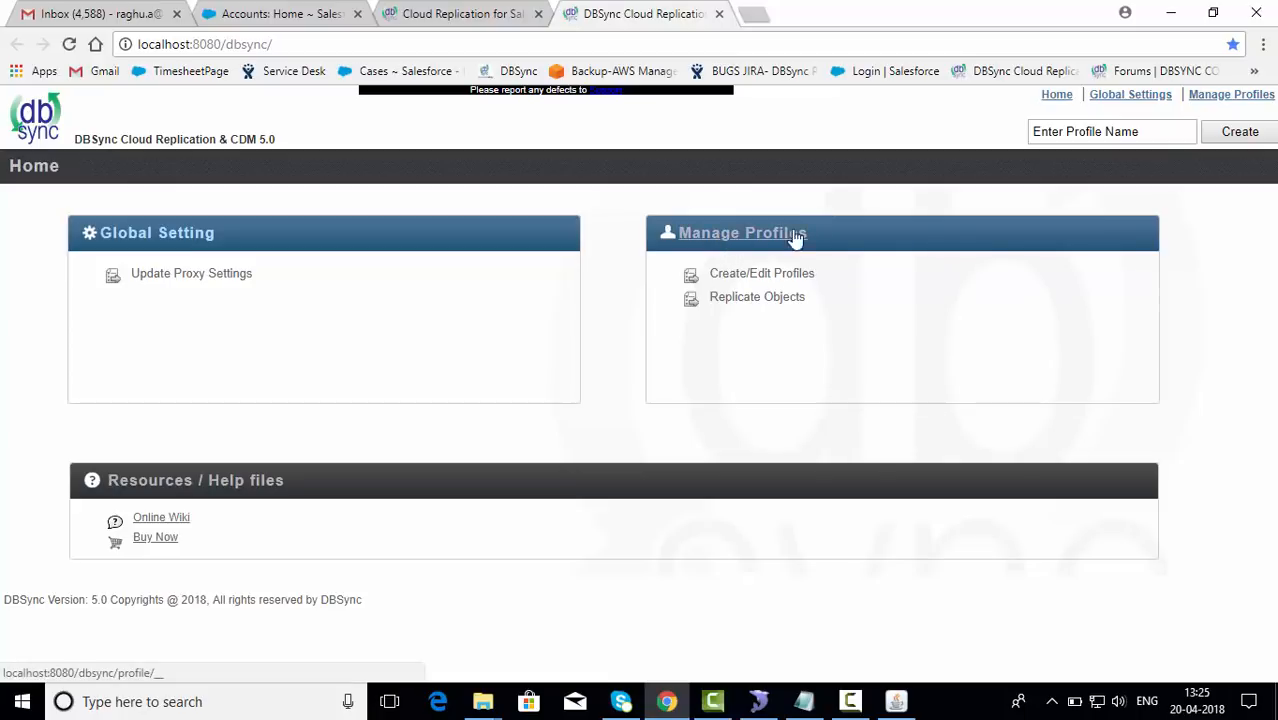
# Step: Create a new profile named dbsync
pyautogui.click(1053, 131)
pyautogui.click(1053, 128)
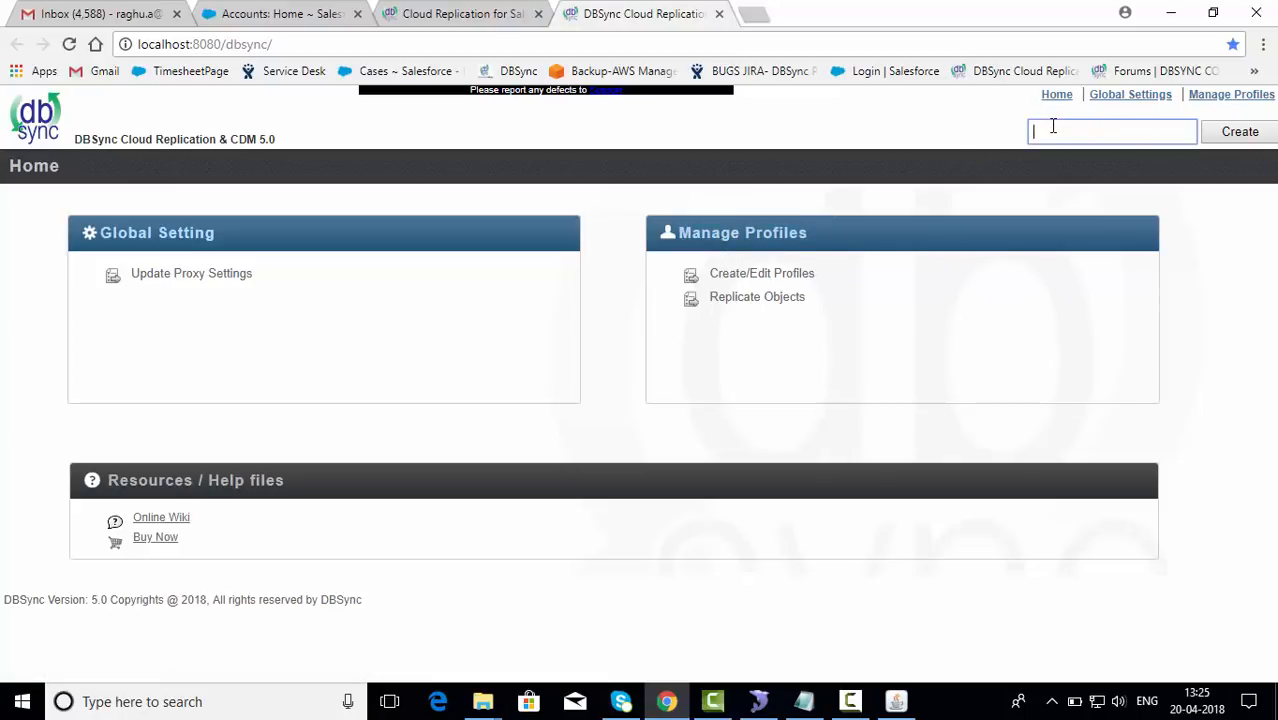
pyautogui.write('dbsync')
pyautogui.click(1242, 133)
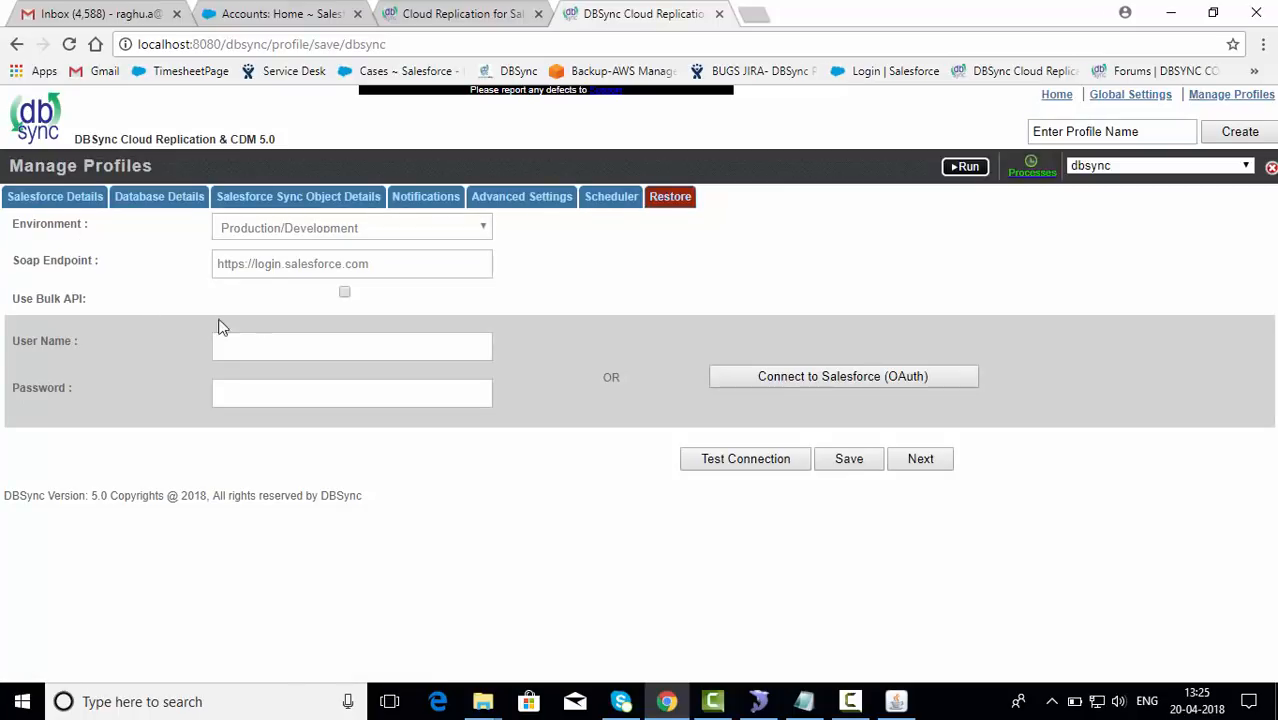
# Step: Connect the profile to Salesforce via OAuth login, test the connection successfully, and save it
pyautogui.click(760, 367)
pyautogui.click(743, 378)
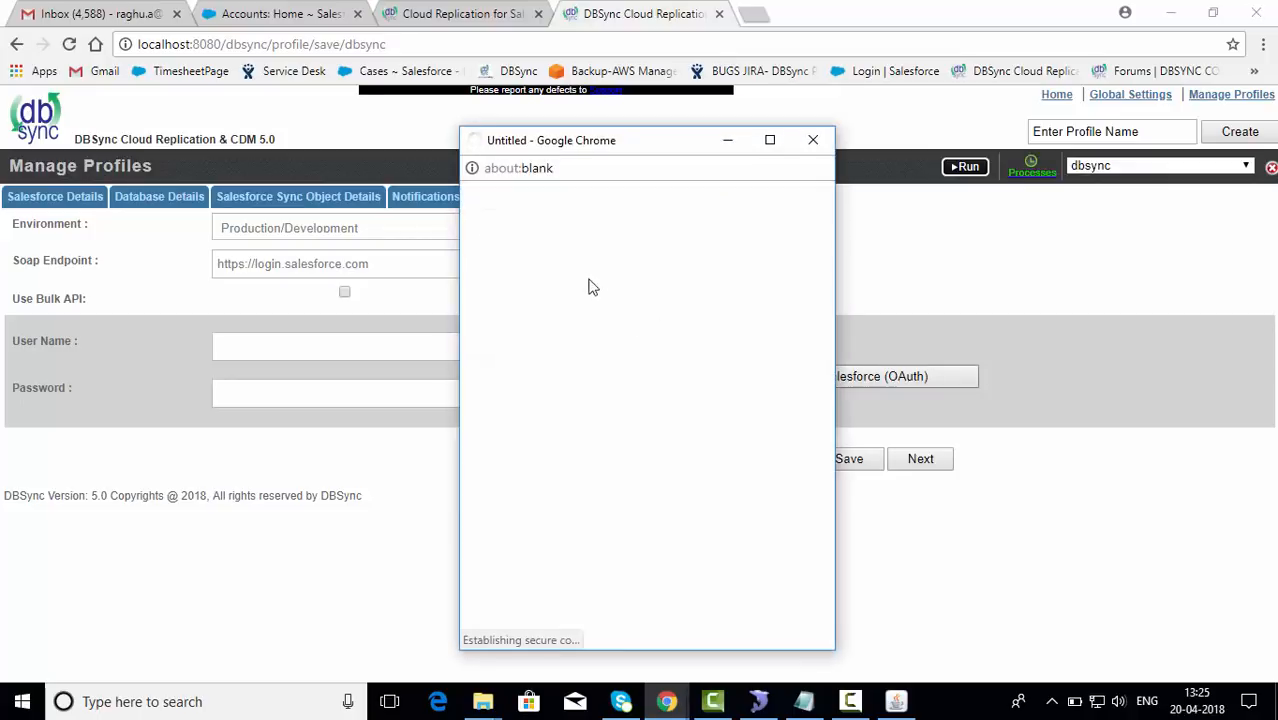
pyautogui.click(645, 537)
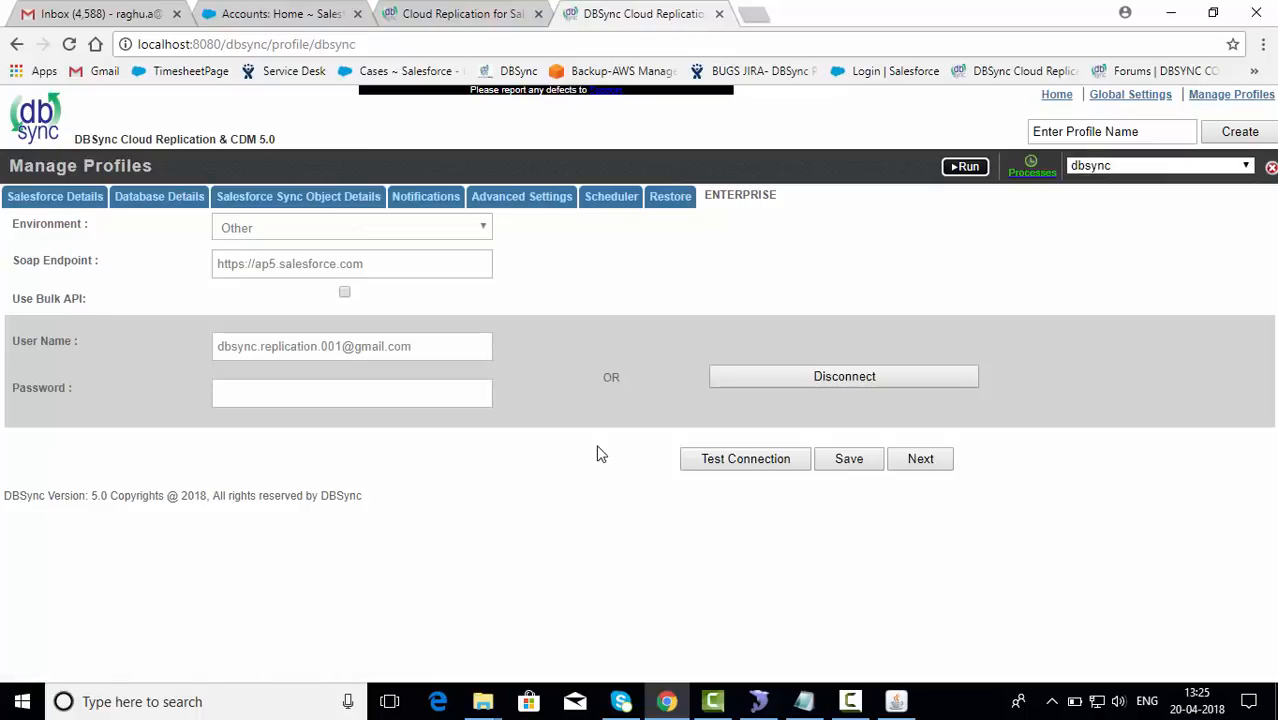
pyautogui.click(703, 456)
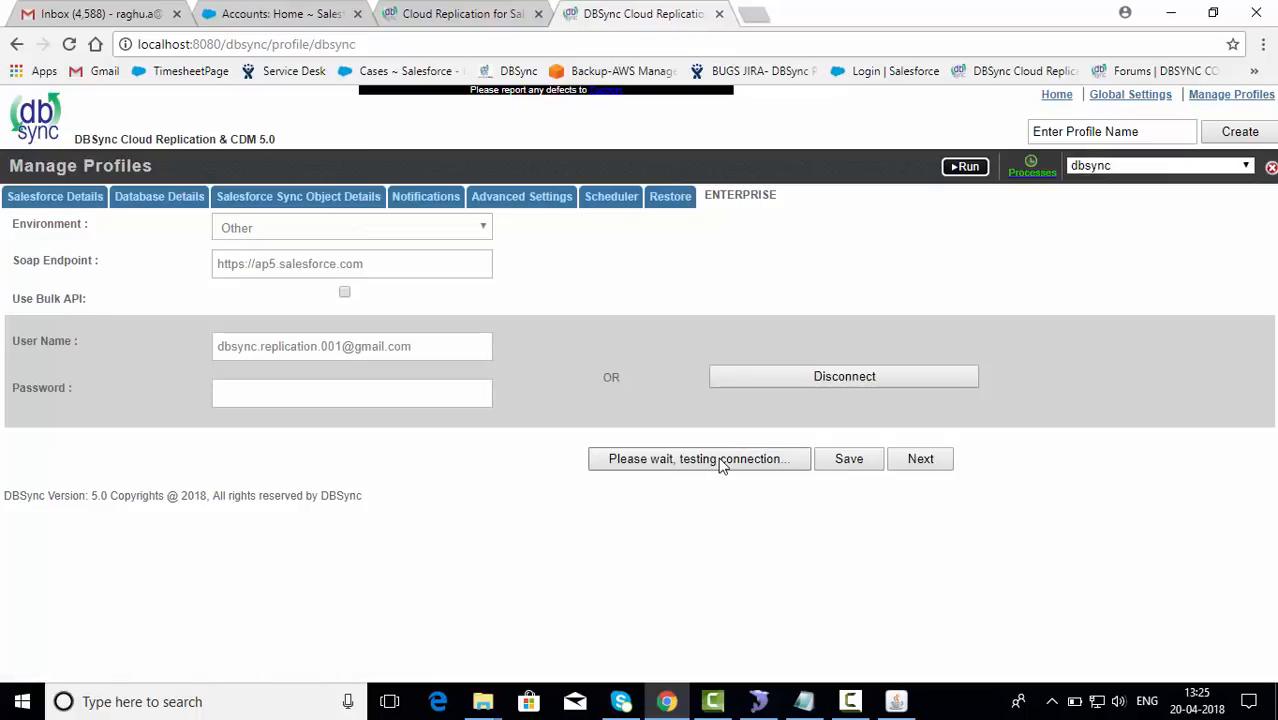
pyautogui.click(762, 163)
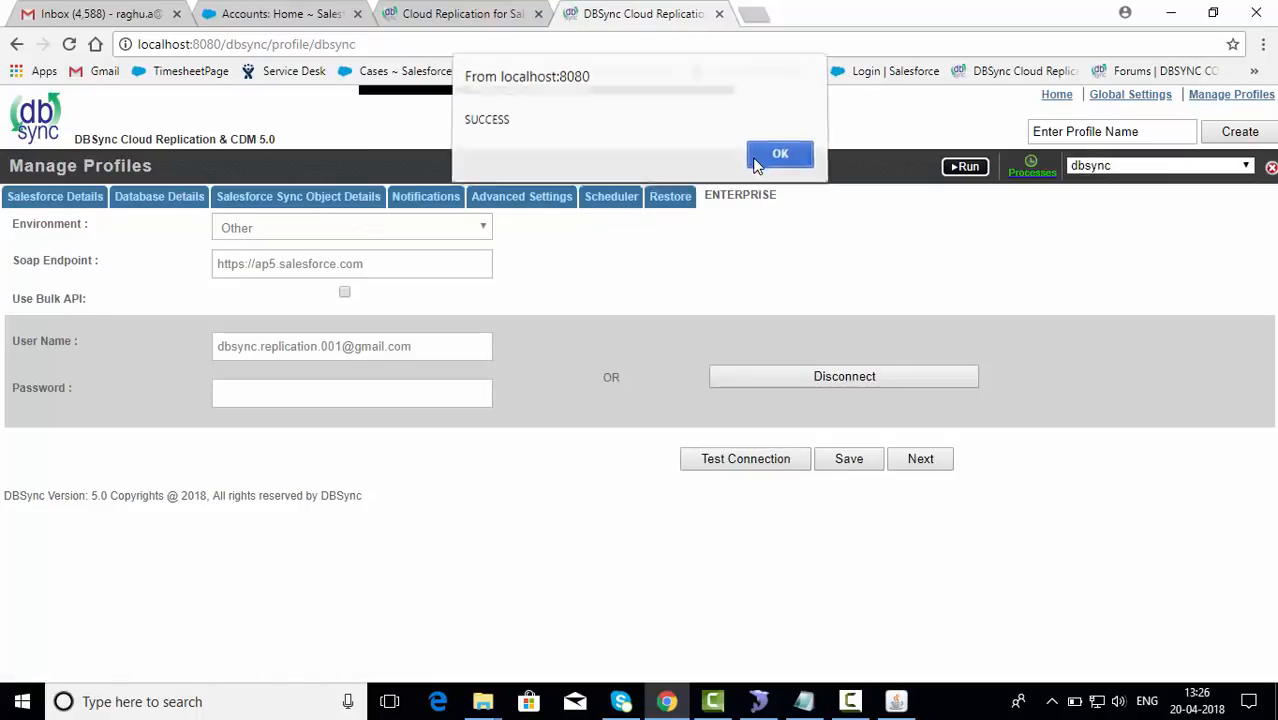
pyautogui.click(842, 458)
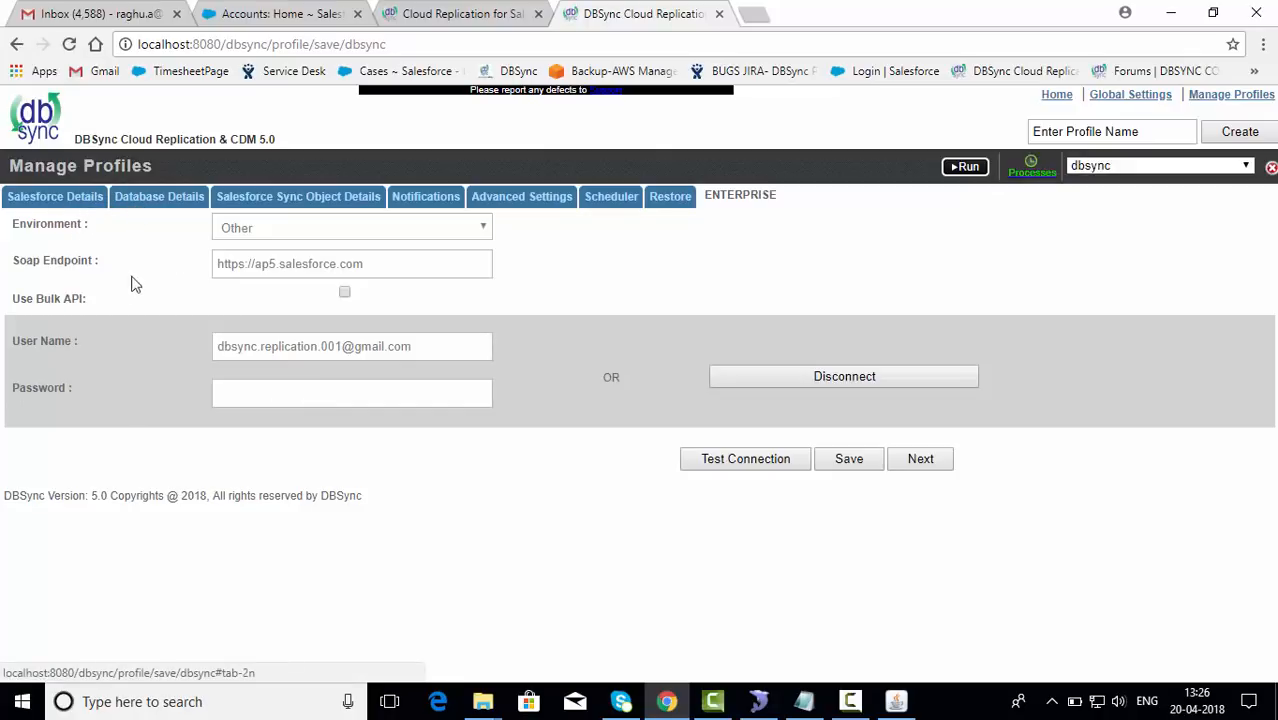
# Step: Open the profile's database details and select MySql as the database type
pyautogui.click(148, 200)
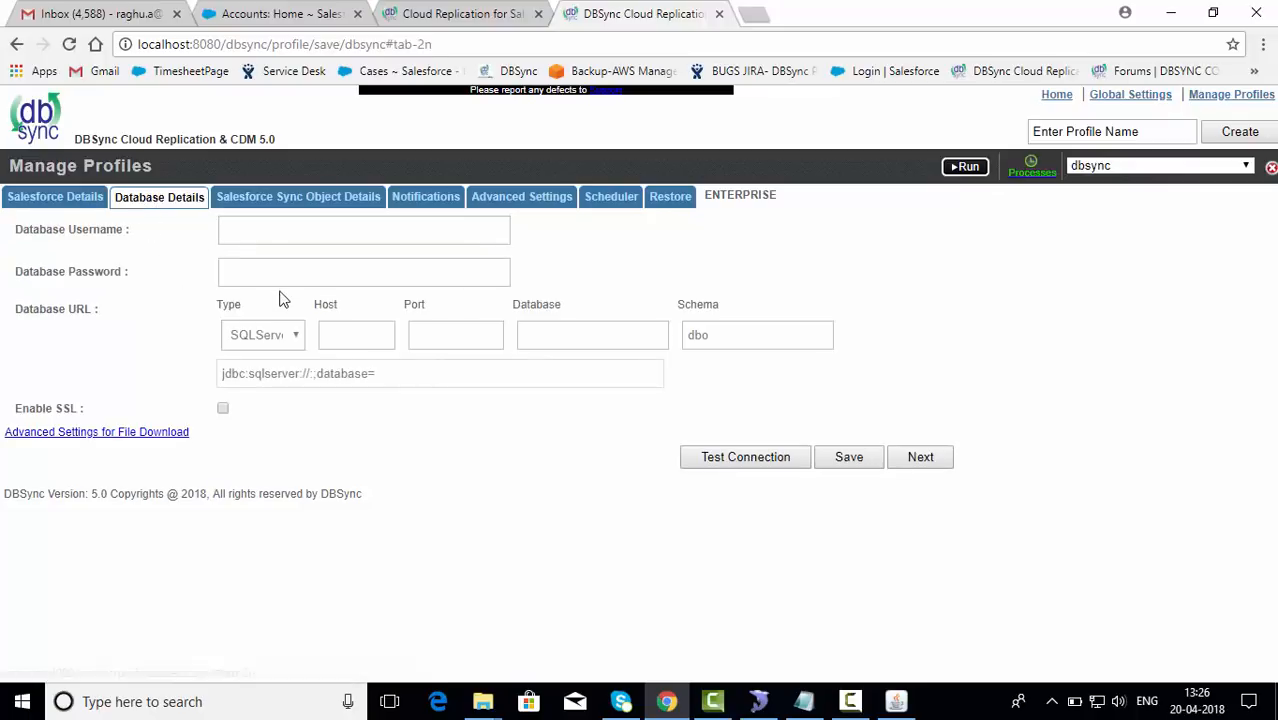
pyautogui.click(294, 239)
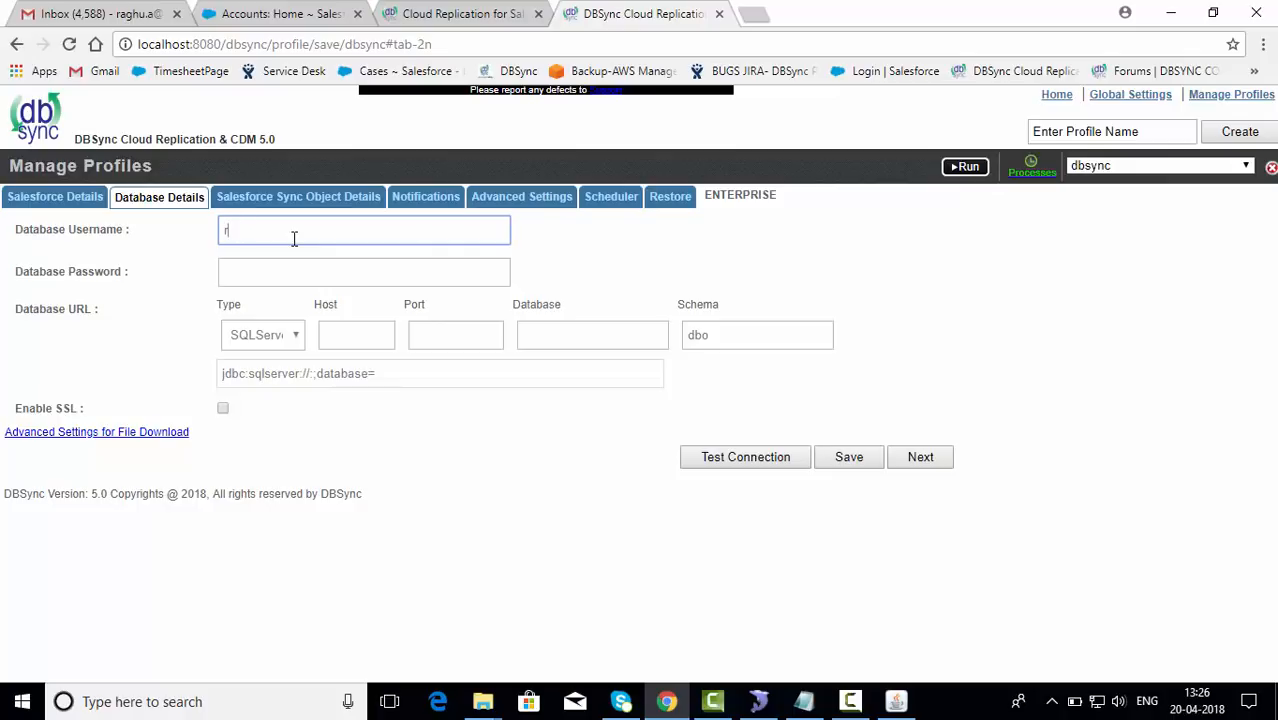
pyautogui.press('Tab')
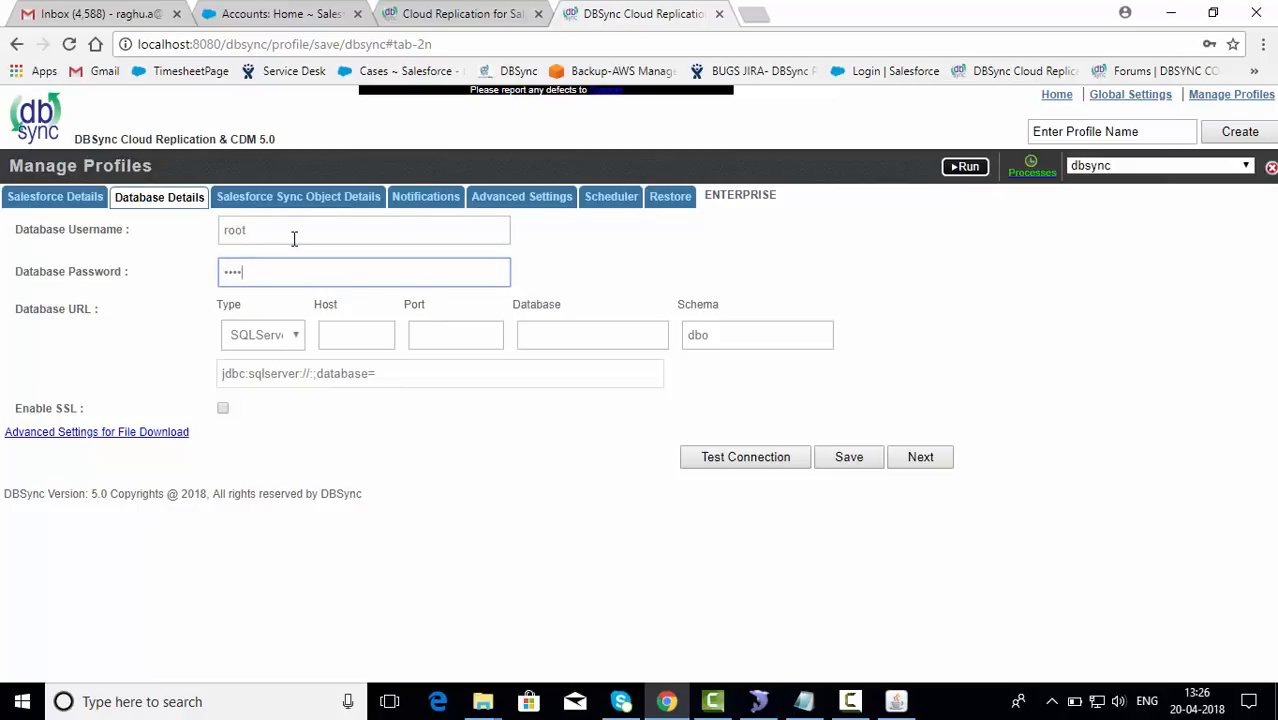
pyautogui.click(284, 336)
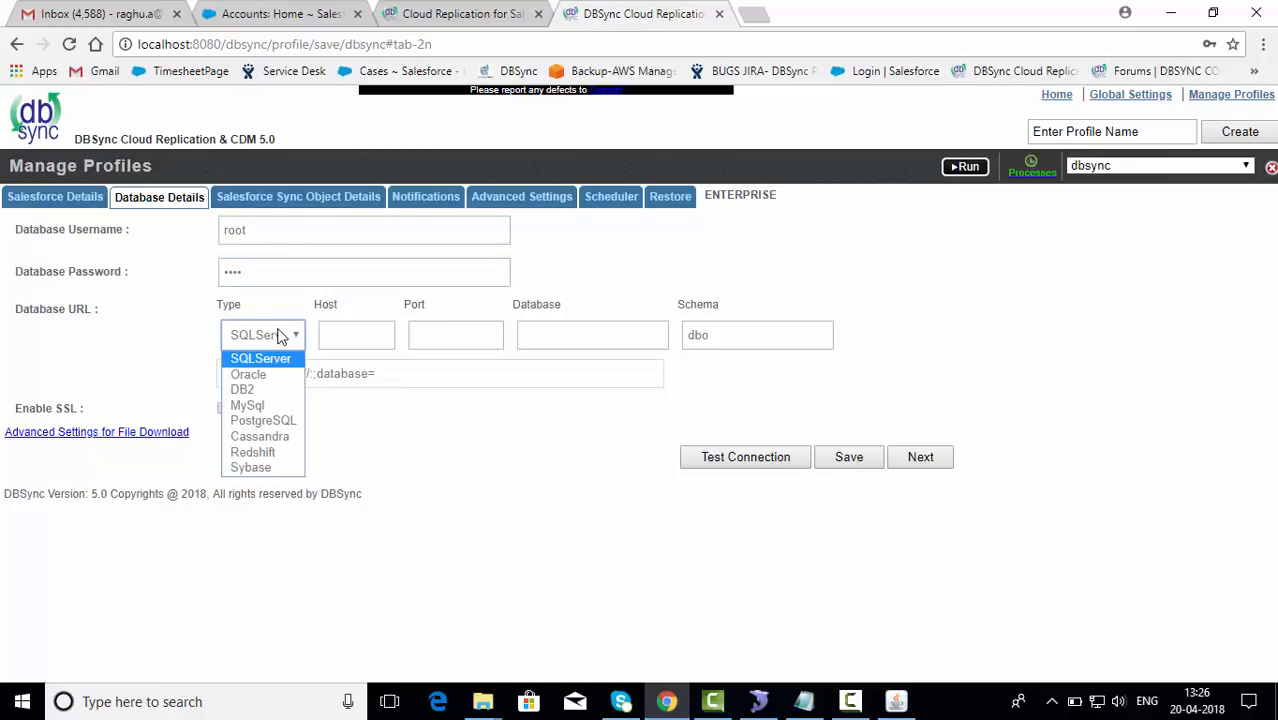
pyautogui.click(277, 406)
# Step: Enter host localhost, port 3306 and database dbsync, then confirm the connection test succeeds
pyautogui.click(338, 340)
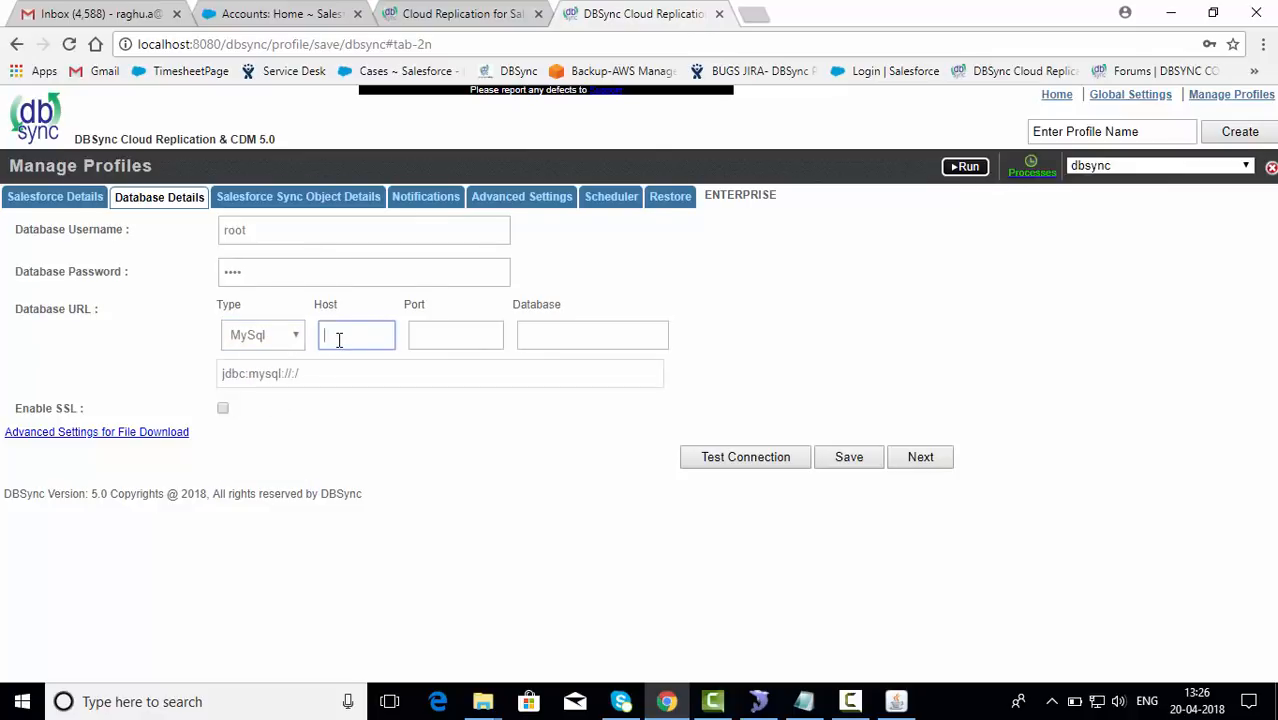
pyautogui.write('localhost')
pyautogui.click(463, 348)
pyautogui.write('3306')
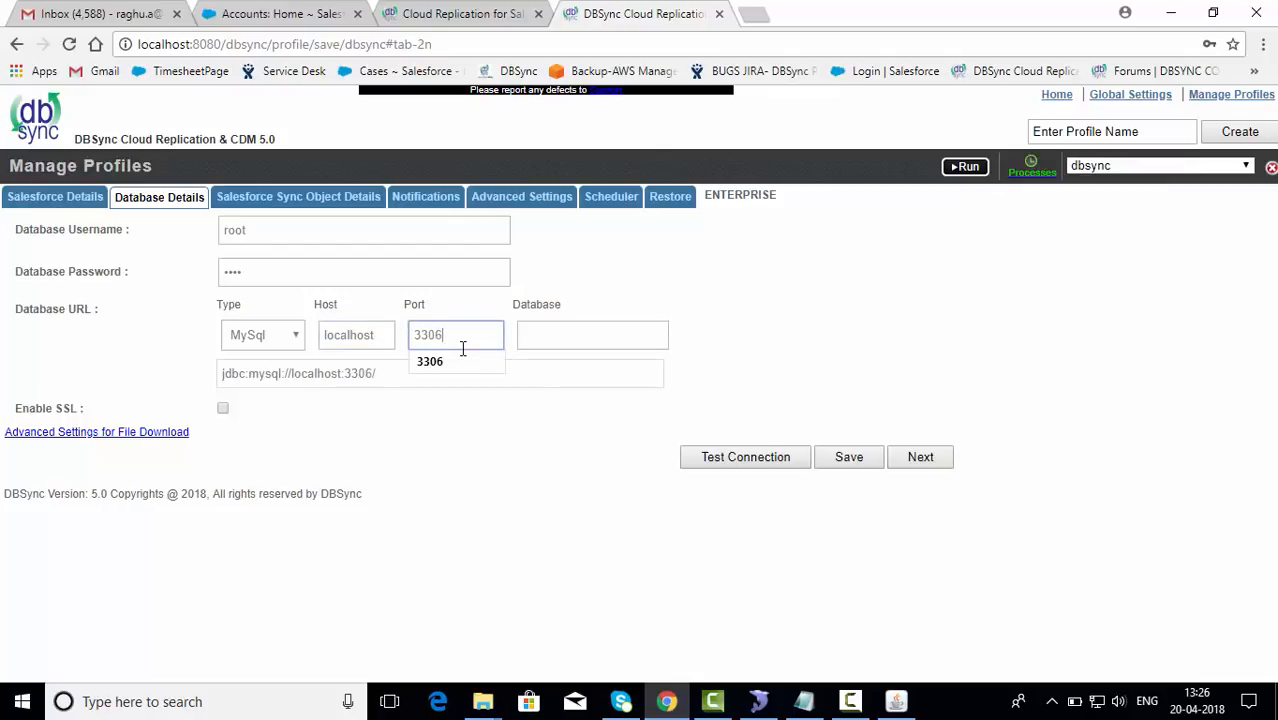
pyautogui.click(551, 339)
pyautogui.write('dbsync')
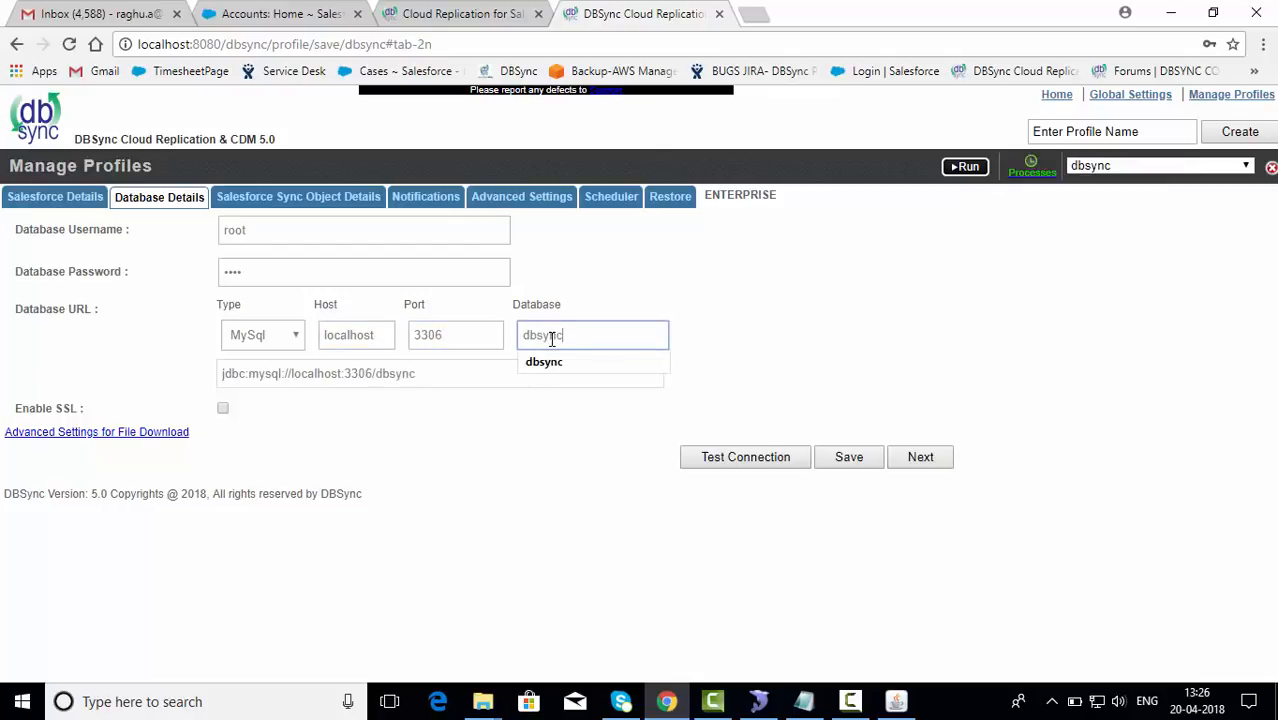
pyautogui.click(718, 461)
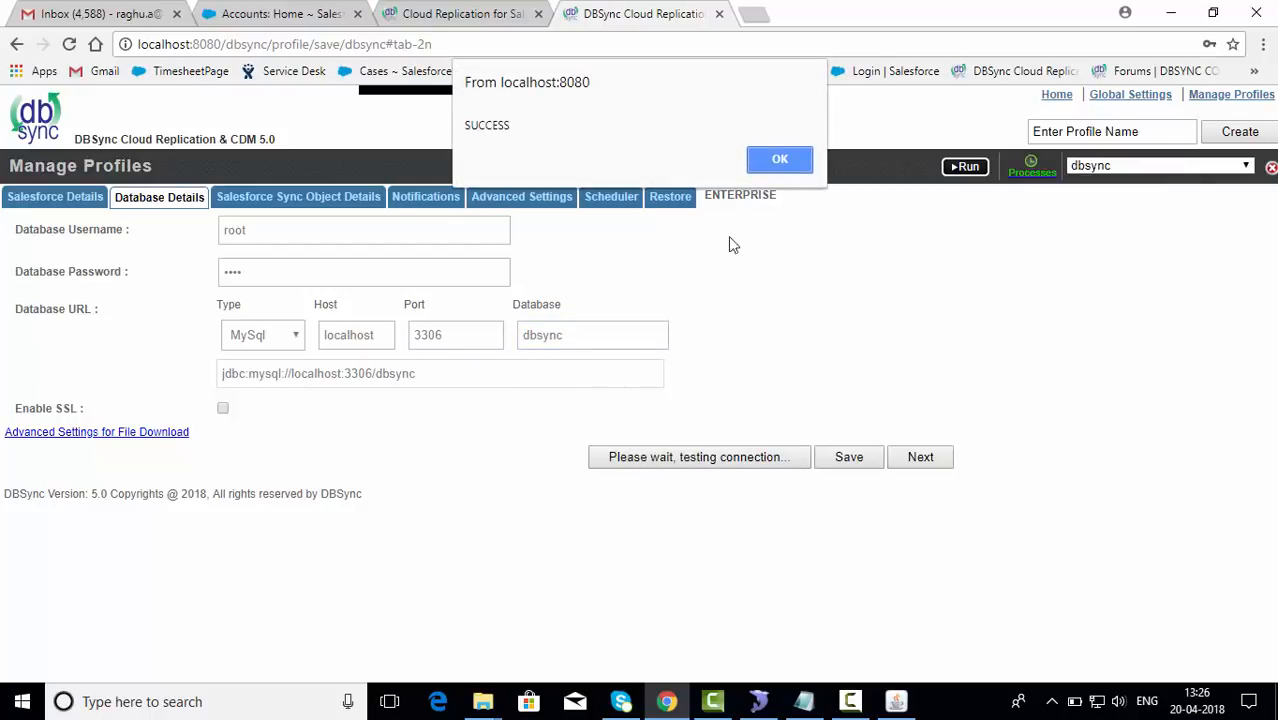
pyautogui.click(766, 165)
# Step: Save the MySQL settings, leave attachment file download off, and open Salesforce Sync Object Details
pyautogui.click(849, 457)
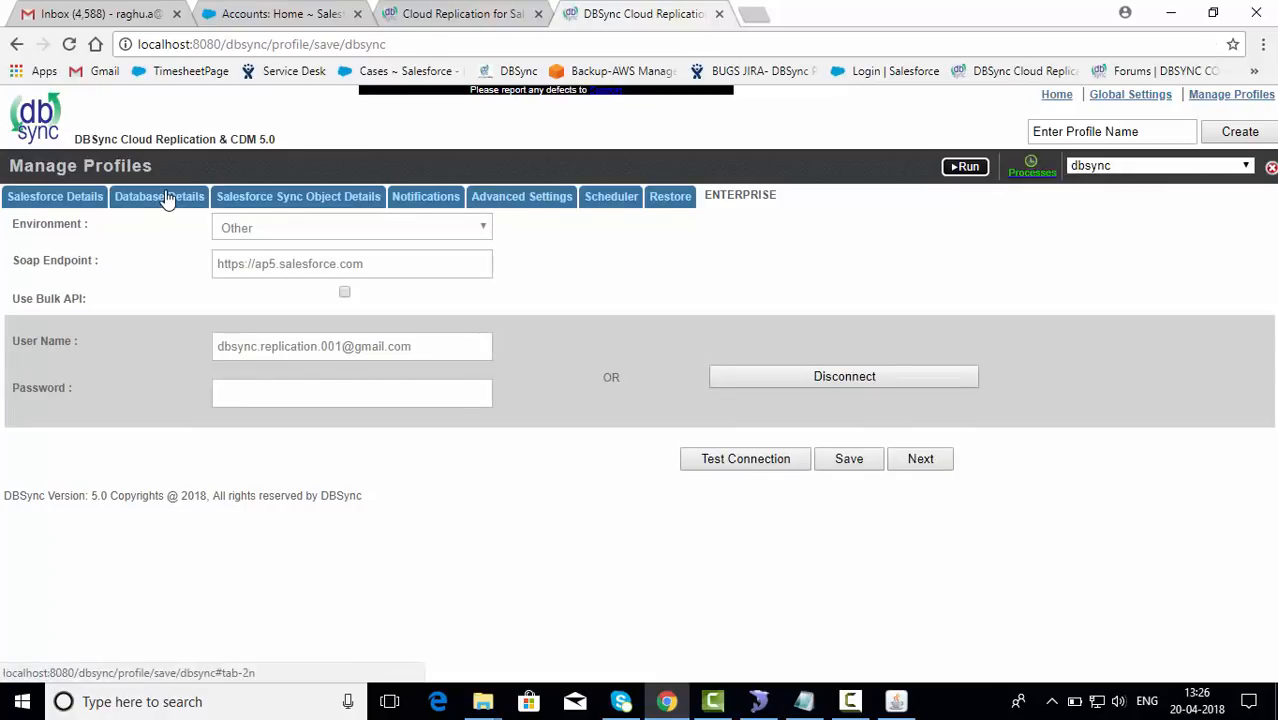
pyautogui.click(165, 199)
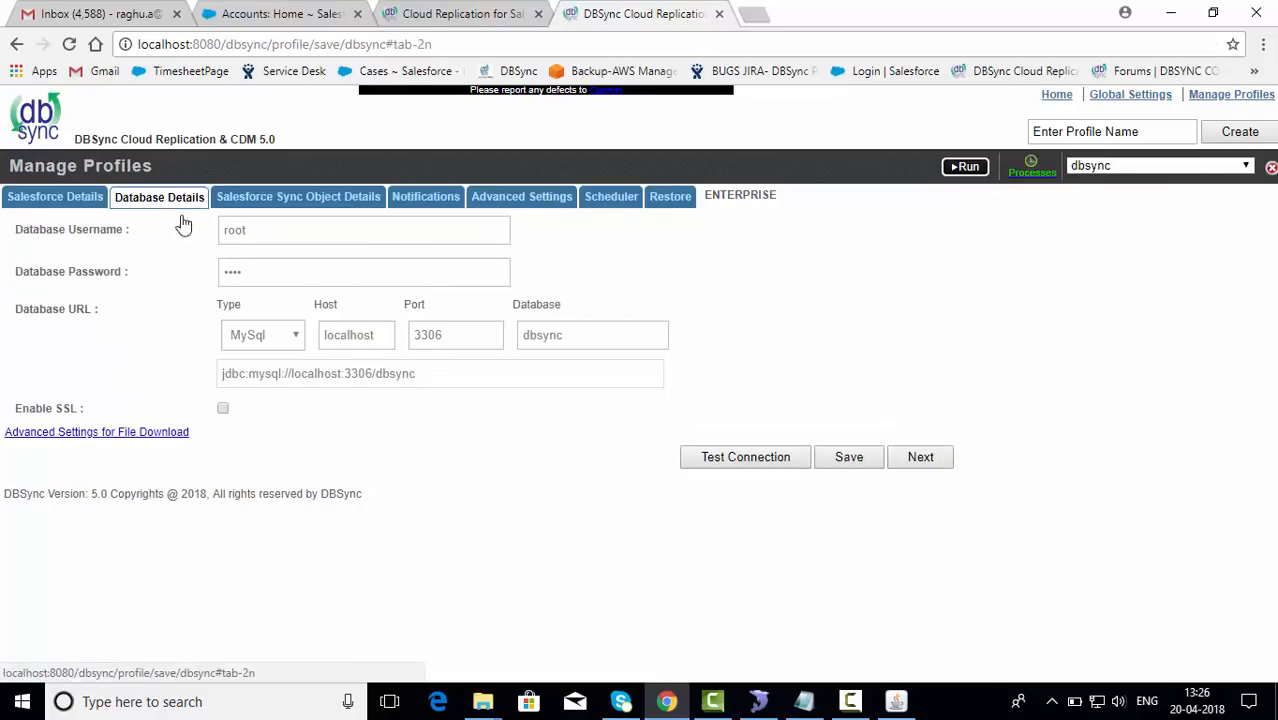
pyautogui.click(146, 436)
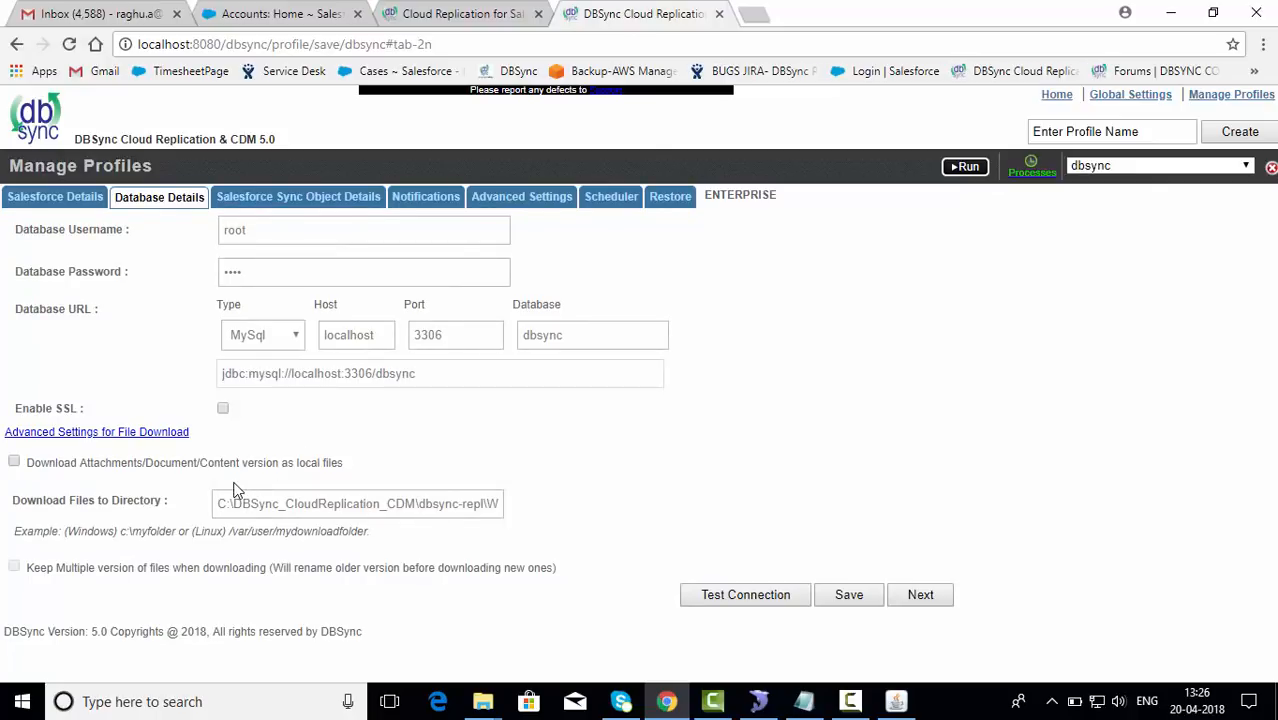
pyautogui.click(14, 462)
pyautogui.click(14, 462)
pyautogui.click(303, 197)
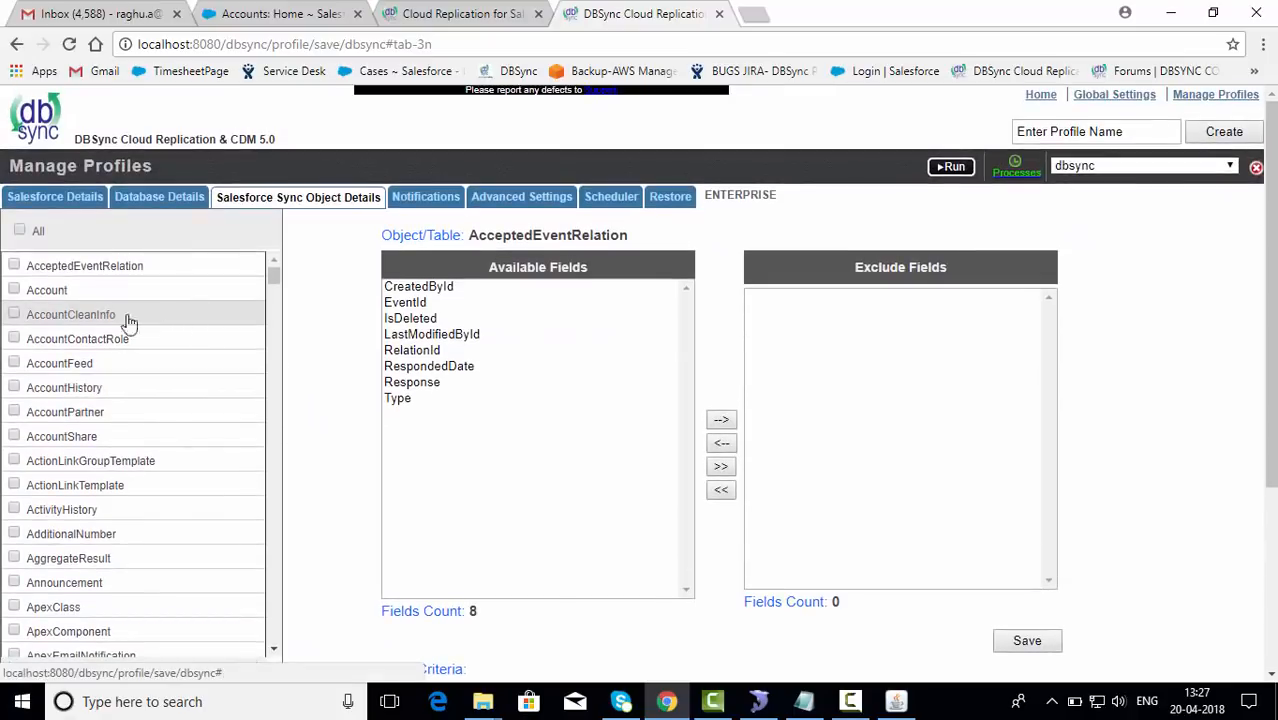
# Step: Check the Account object for syncing and move BillingLongitude from Available Fields to Exclude Fields
pyautogui.click(14, 290)
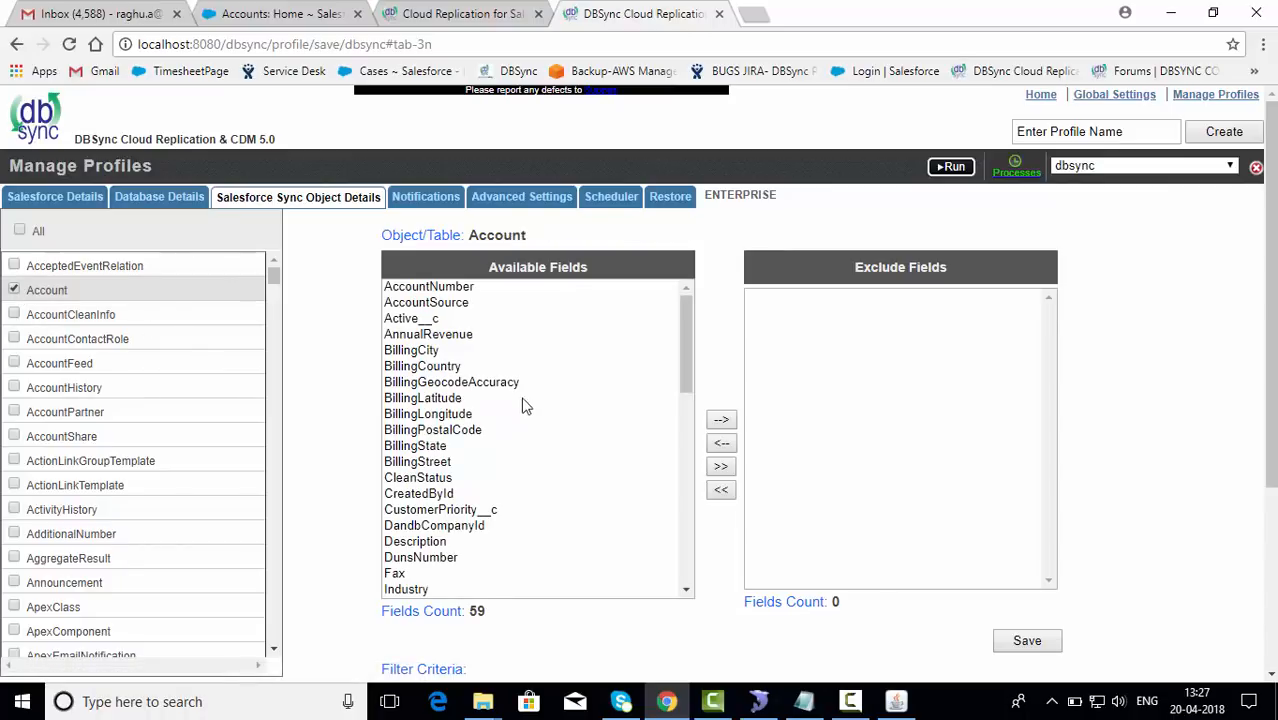
pyautogui.moveTo(686, 314)
pyautogui.mouseDown()
pyautogui.moveTo(684, 485)
pyautogui.moveTo(684, 320)
pyautogui.mouseUp()
pyautogui.click(408, 414)
pyautogui.click(721, 419)
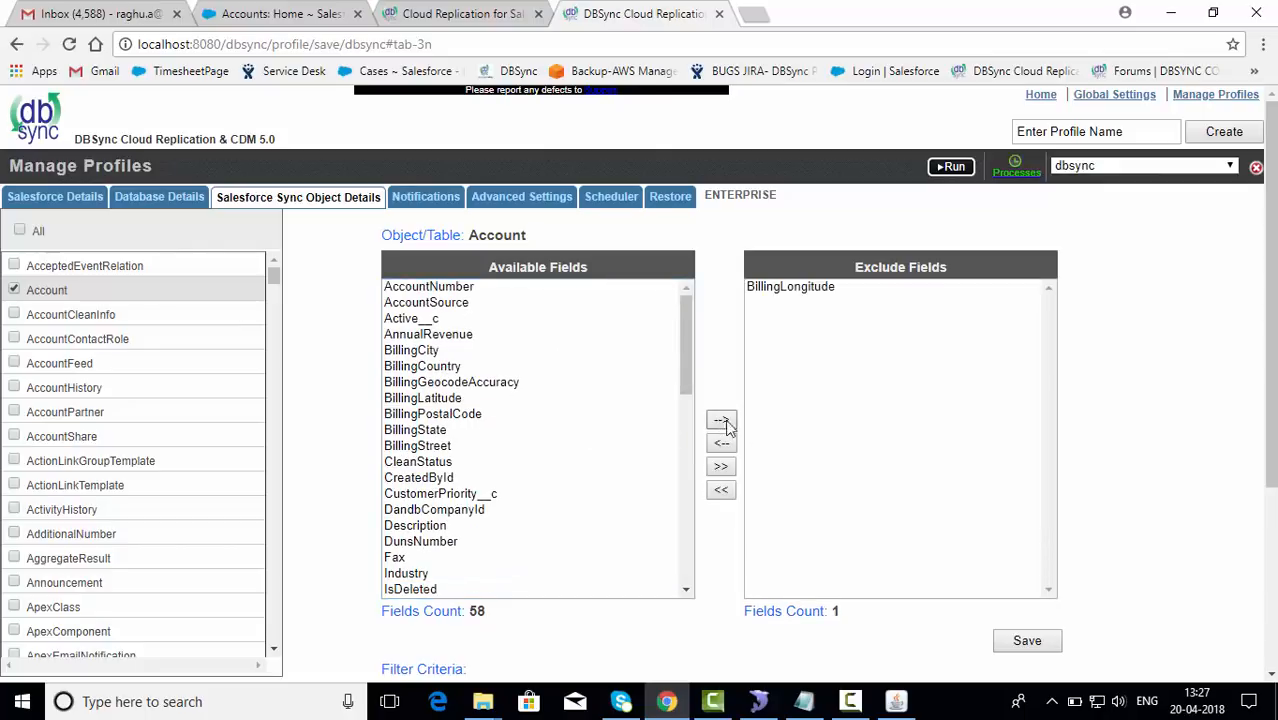
pyautogui.scroll(-3, 876, 431)
pyautogui.click(547, 438)
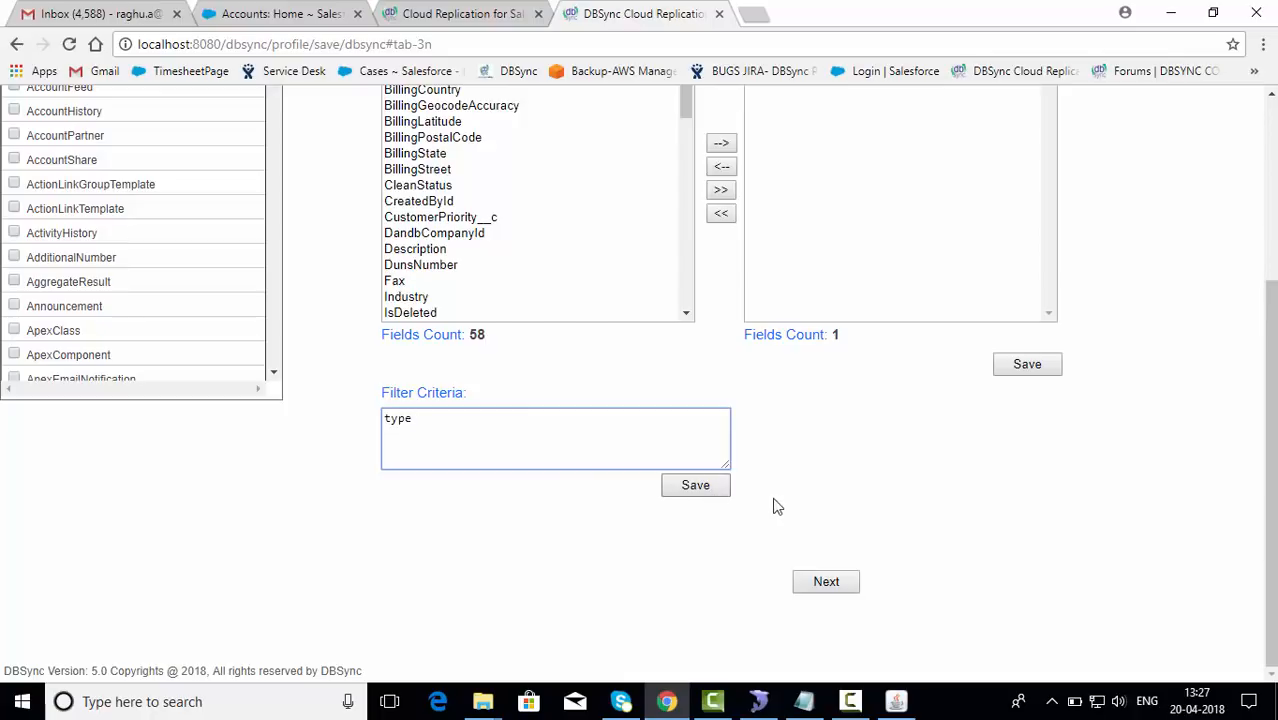
pyautogui.scroll(3, 775, 507)
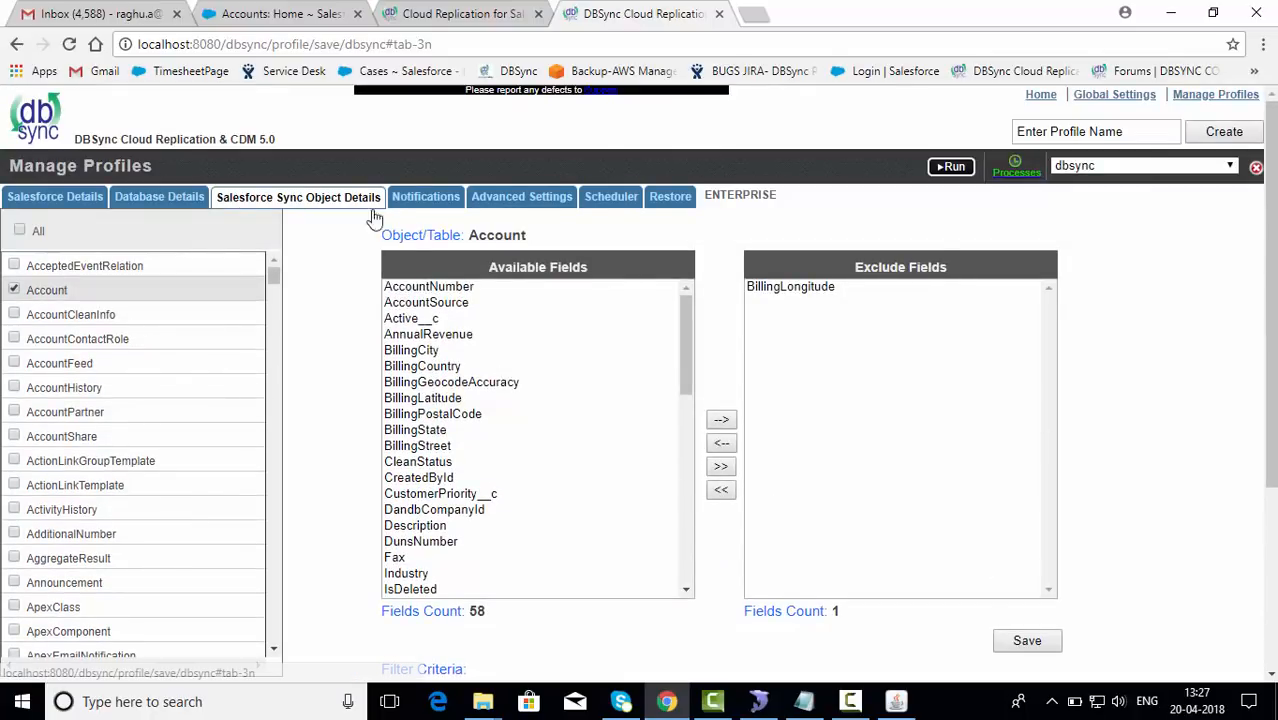
pyautogui.click(403, 197)
# Step: Fill Email Recipients and Email Sender with the suggested addresses and save the notification settings
pyautogui.click(289, 292)
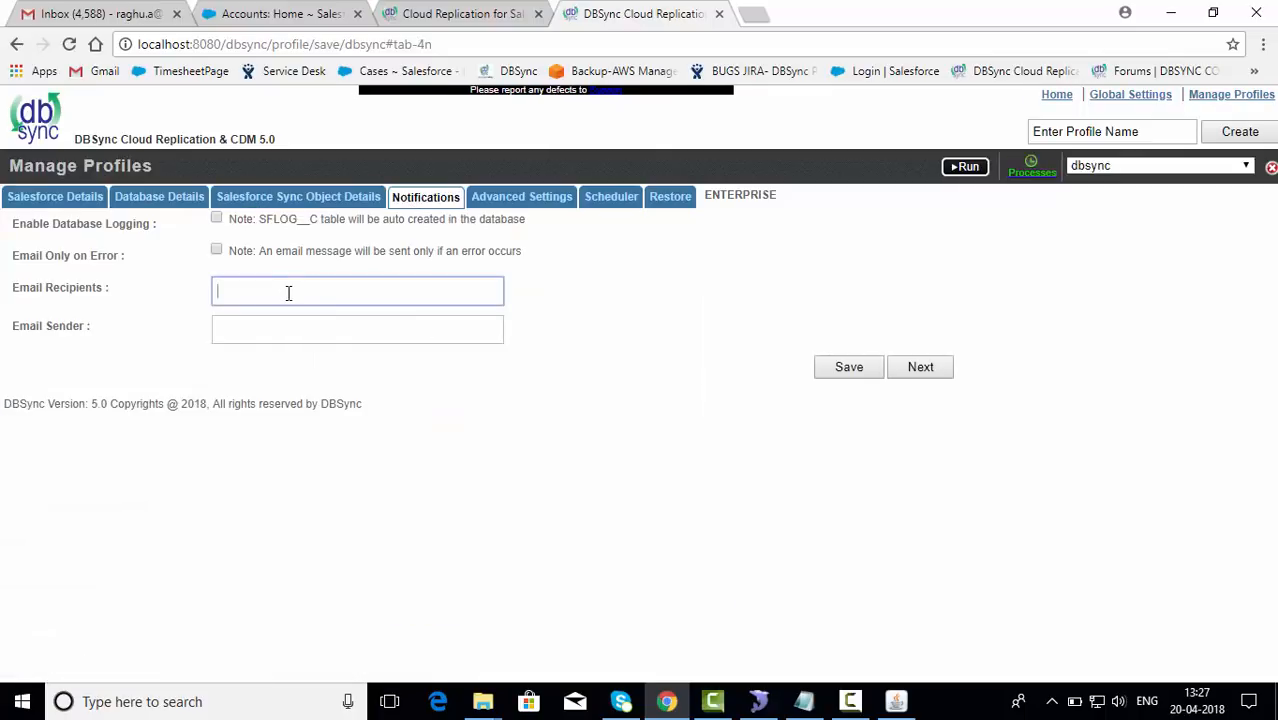
pyautogui.click(330, 312)
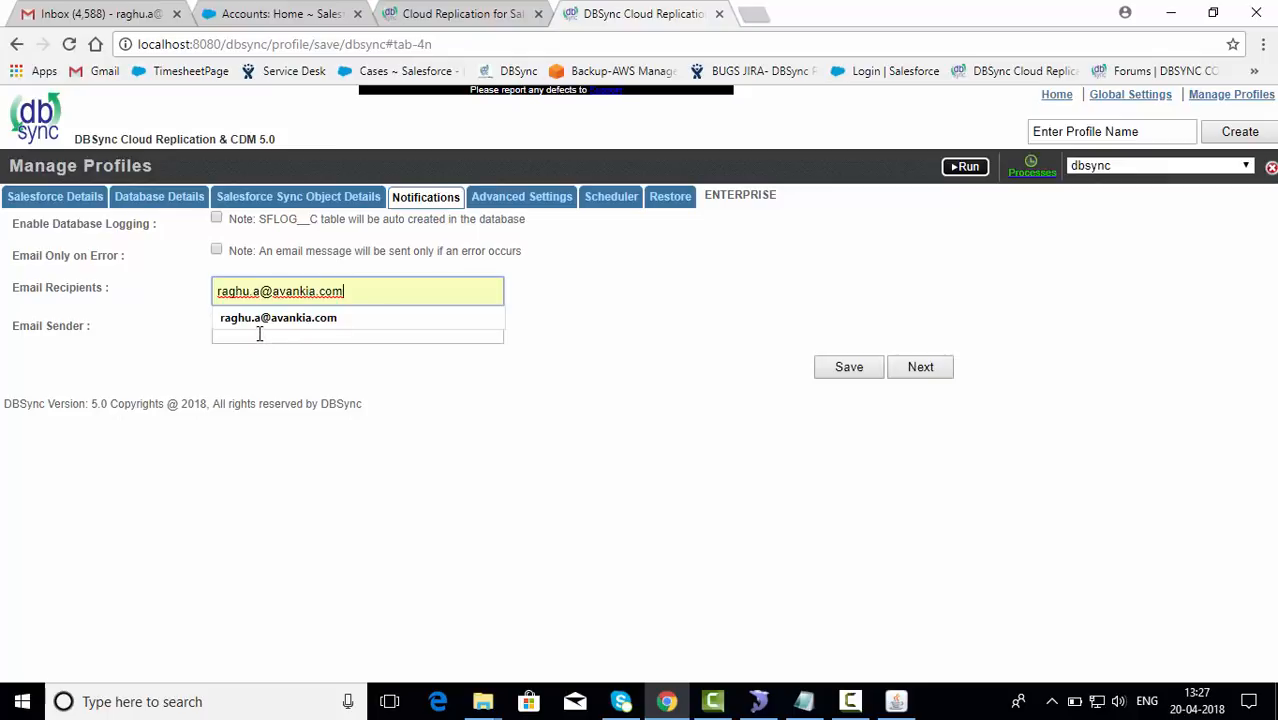
pyautogui.click(259, 333)
pyautogui.write('ra')
pyautogui.click(299, 355)
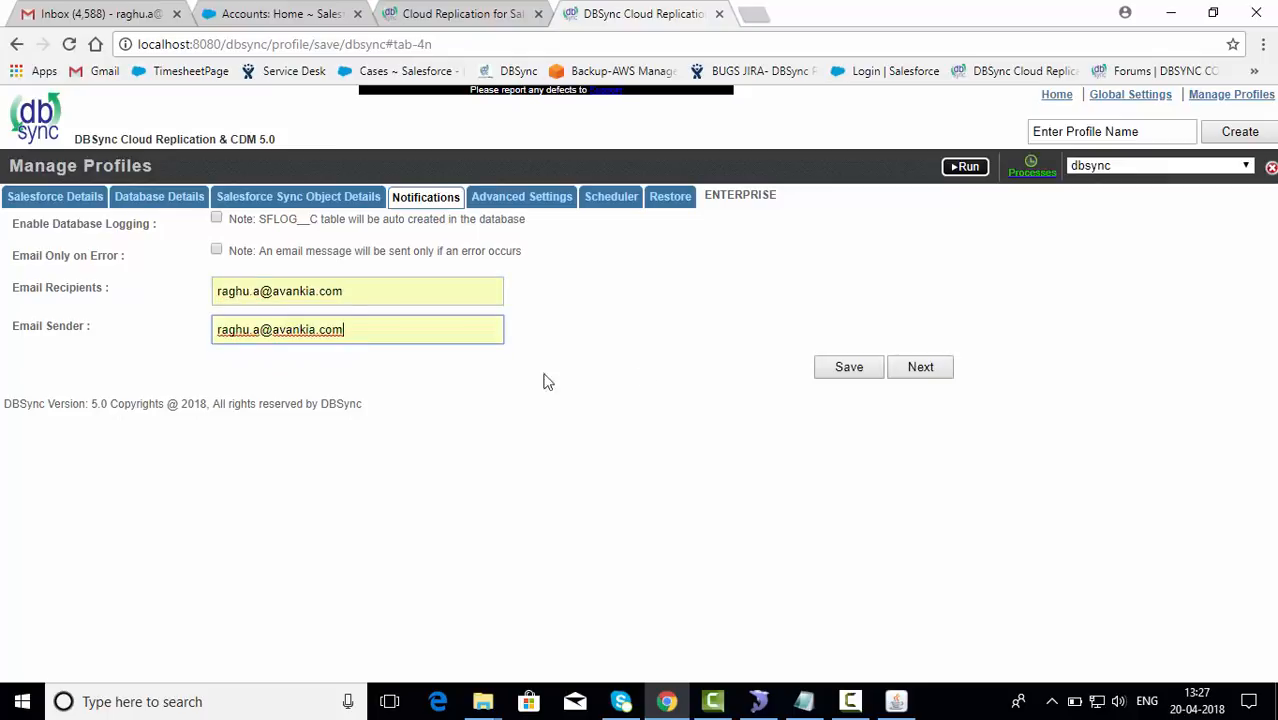
pyautogui.click(849, 368)
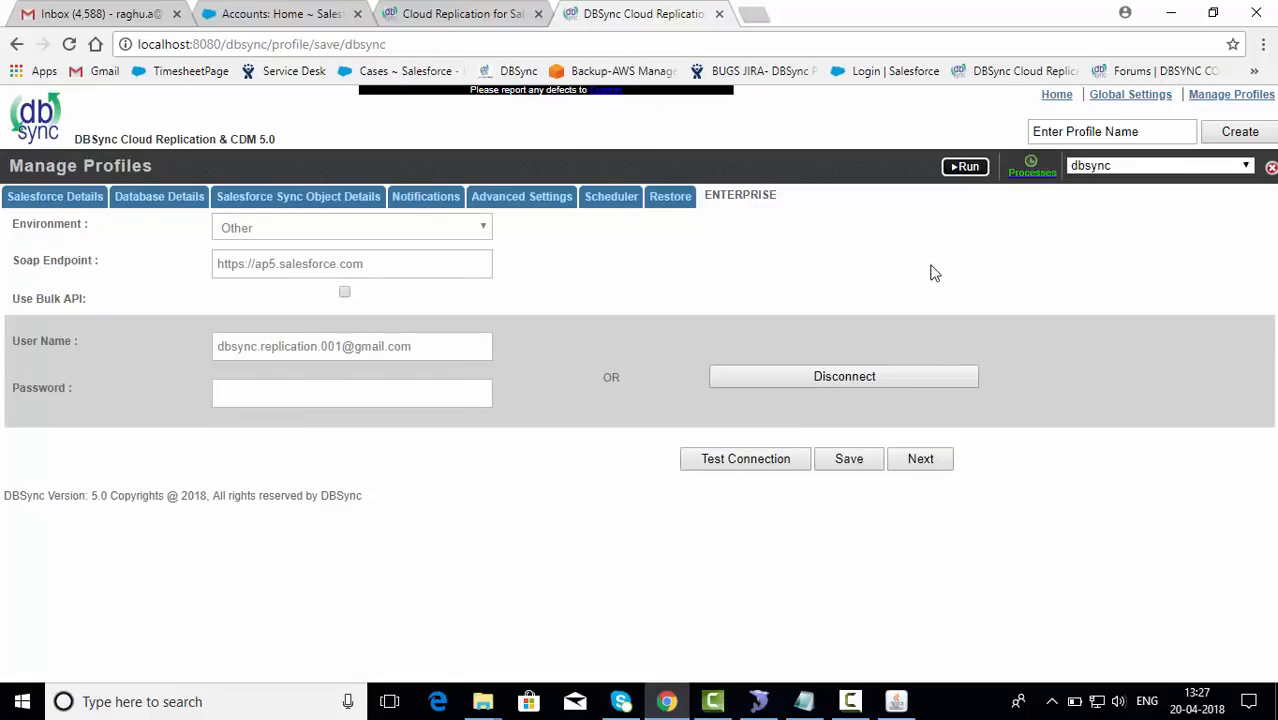
# Step: Run the dbsync profile as Salesforce --> Database (Clean Copy), then return to SQLyog
pyautogui.click(758, 701)
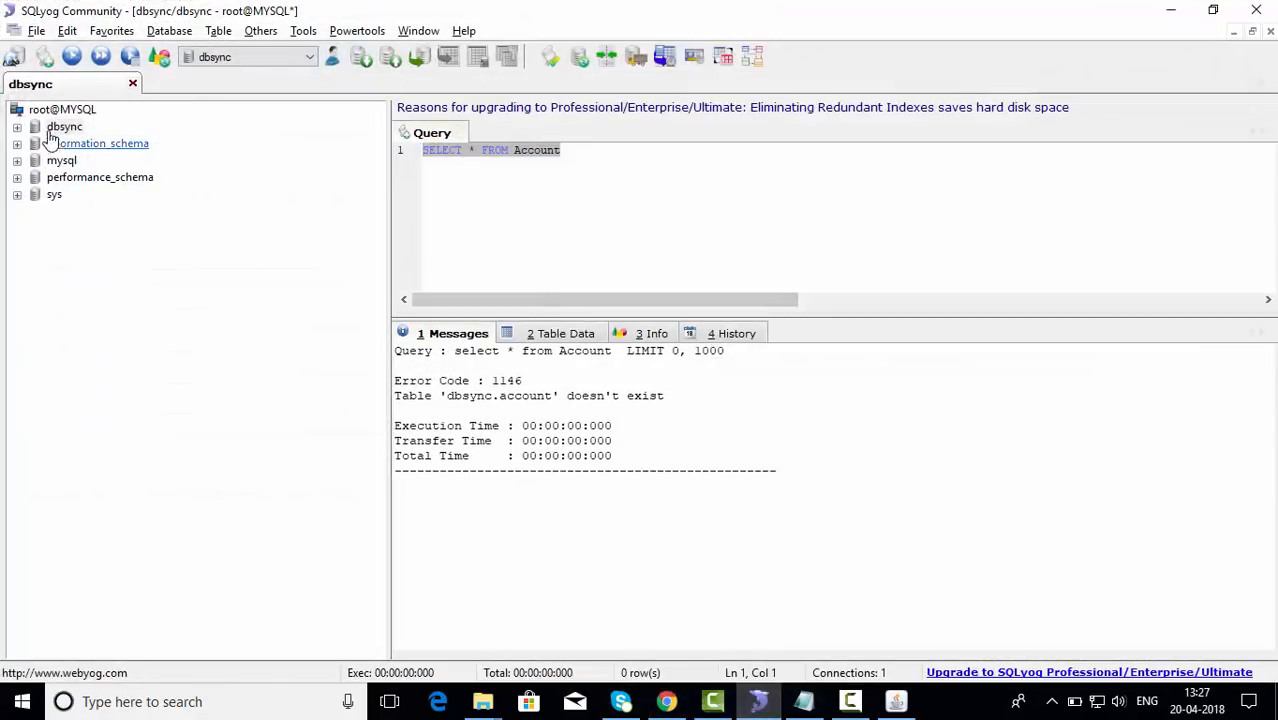
pyautogui.click(17, 127)
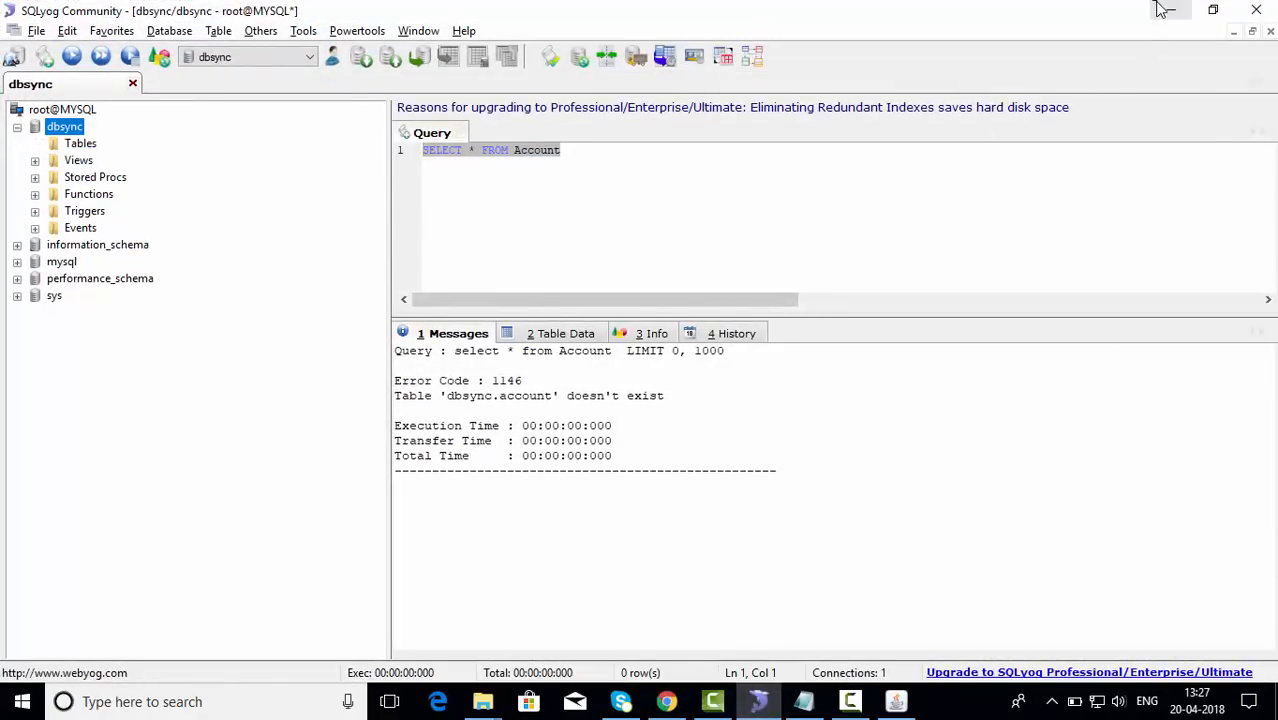
pyautogui.click(1163, 10)
pyautogui.click(966, 170)
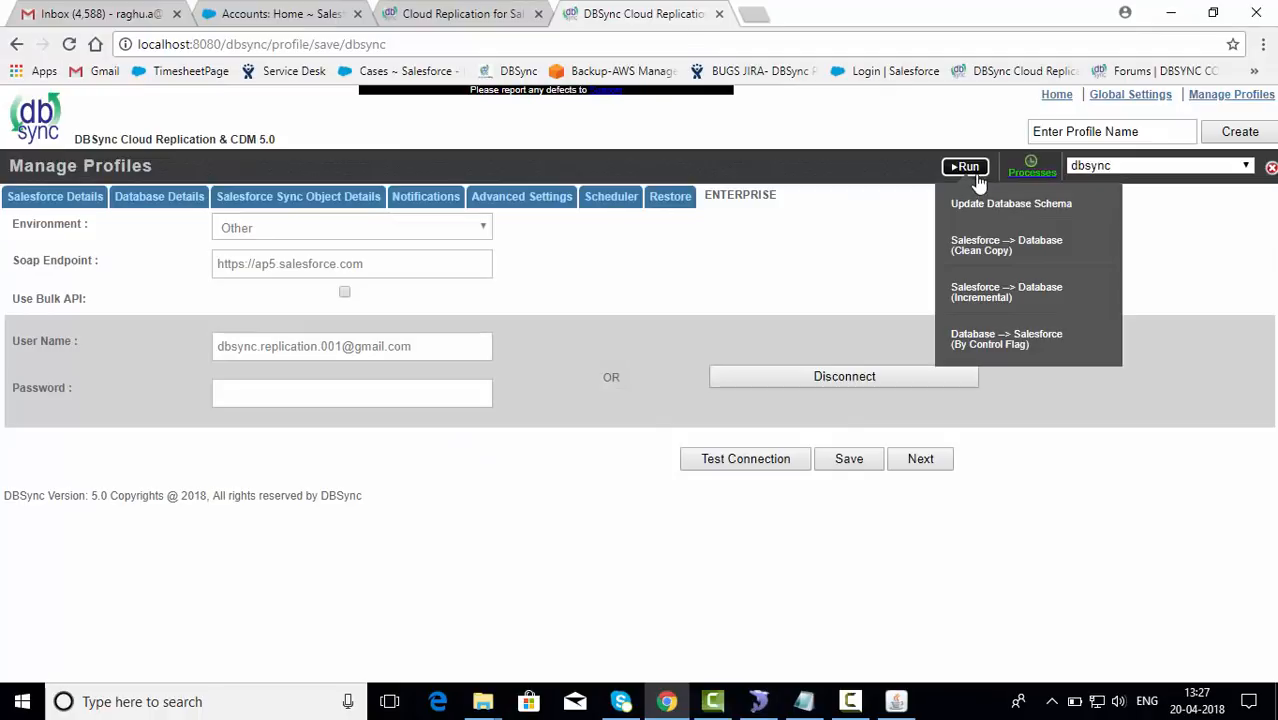
pyautogui.click(1000, 250)
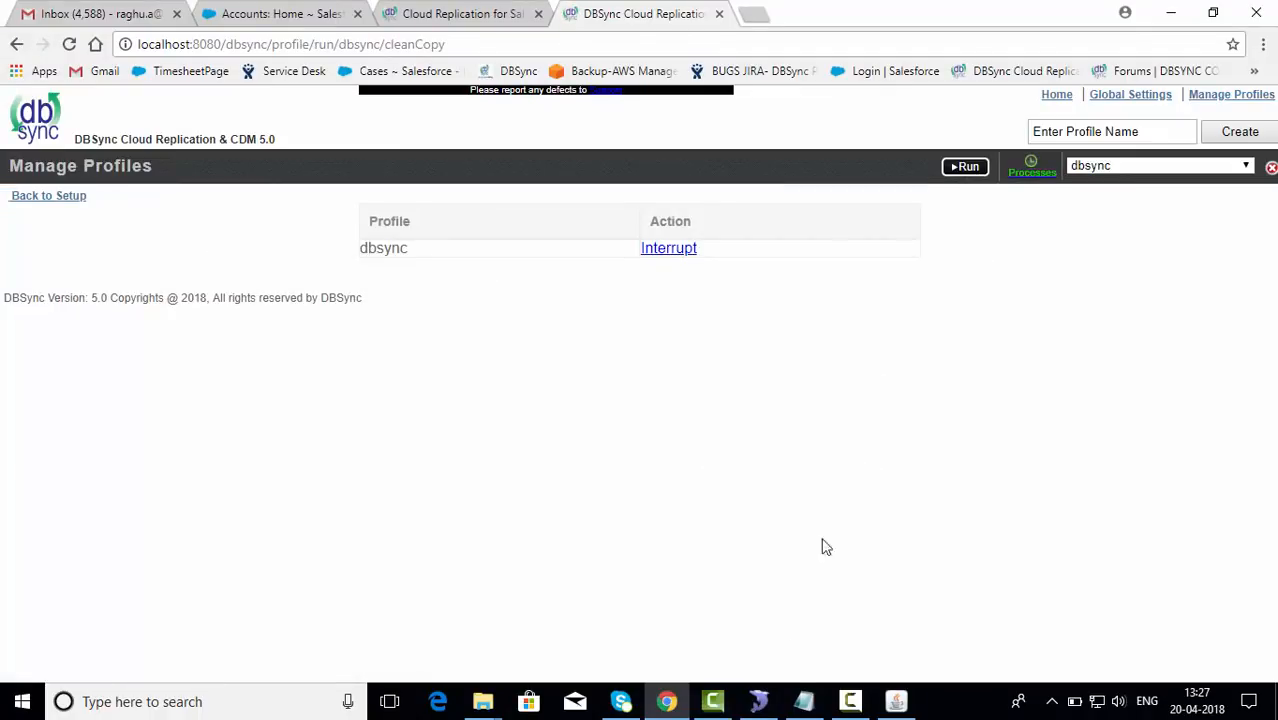
pyautogui.click(758, 701)
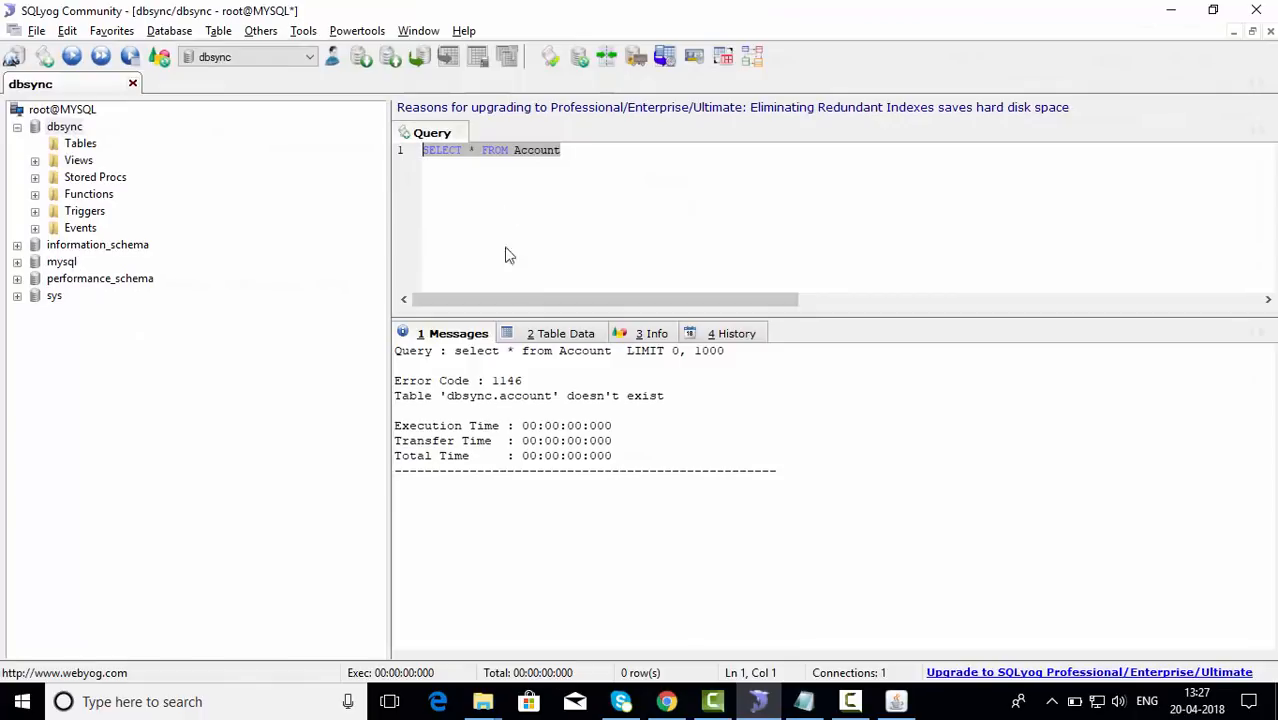
pyautogui.click(73, 58)
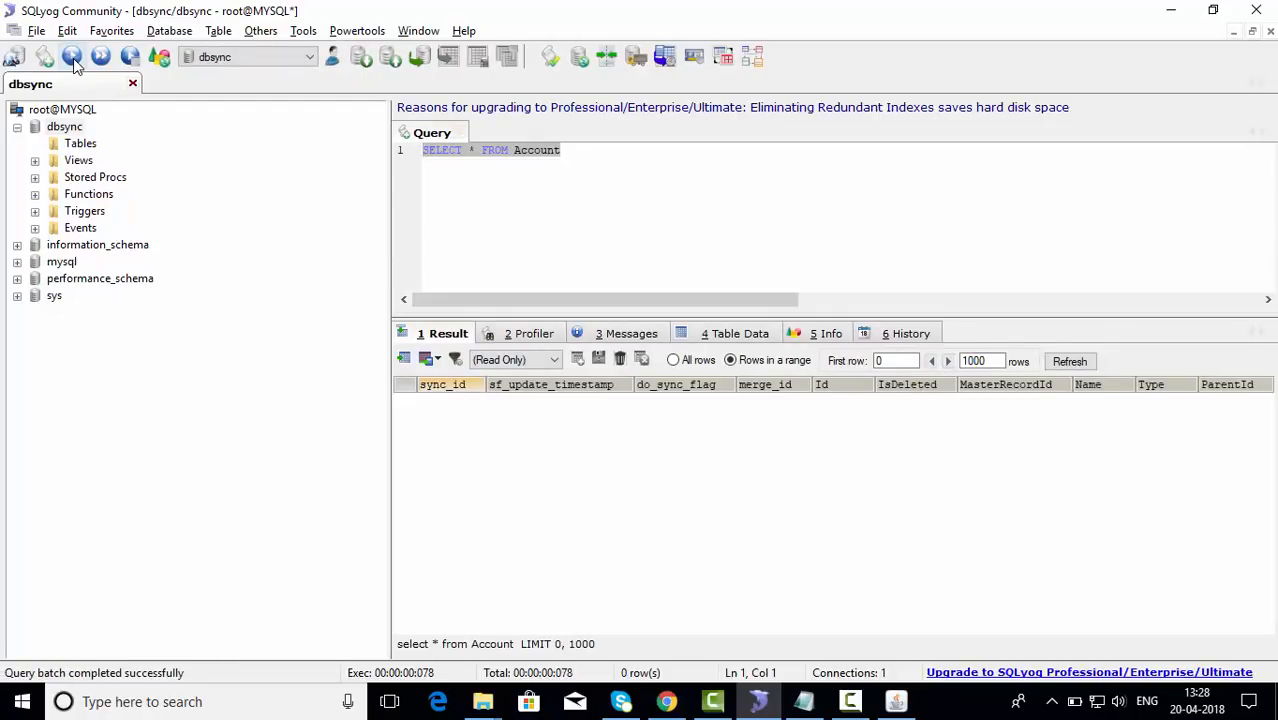
pyautogui.click(73, 58)
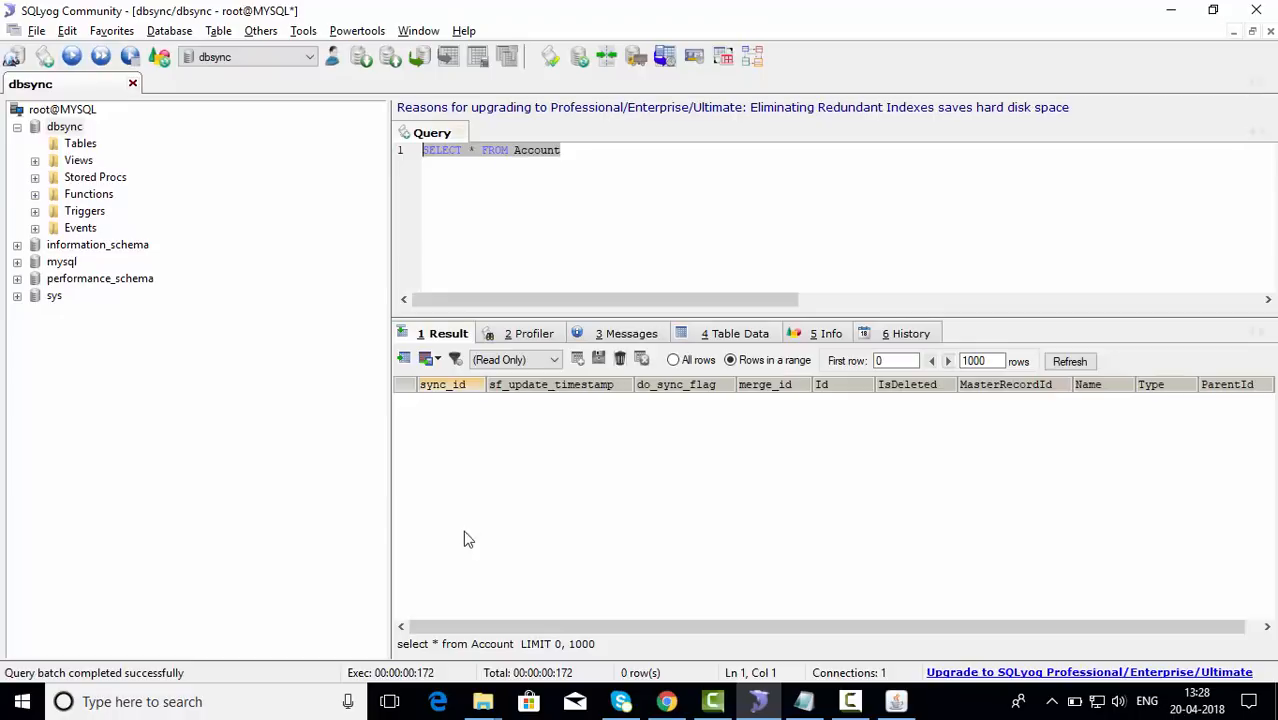
pyautogui.click(74, 60)
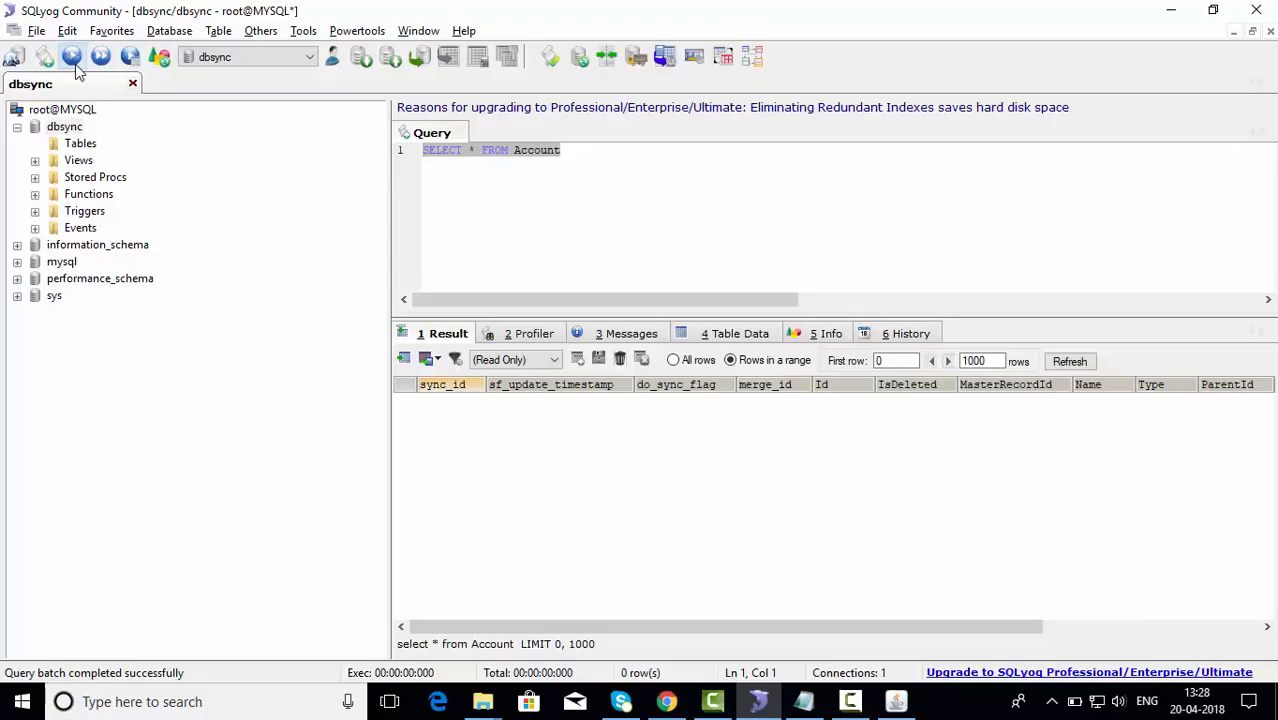
pyautogui.click(75, 62)
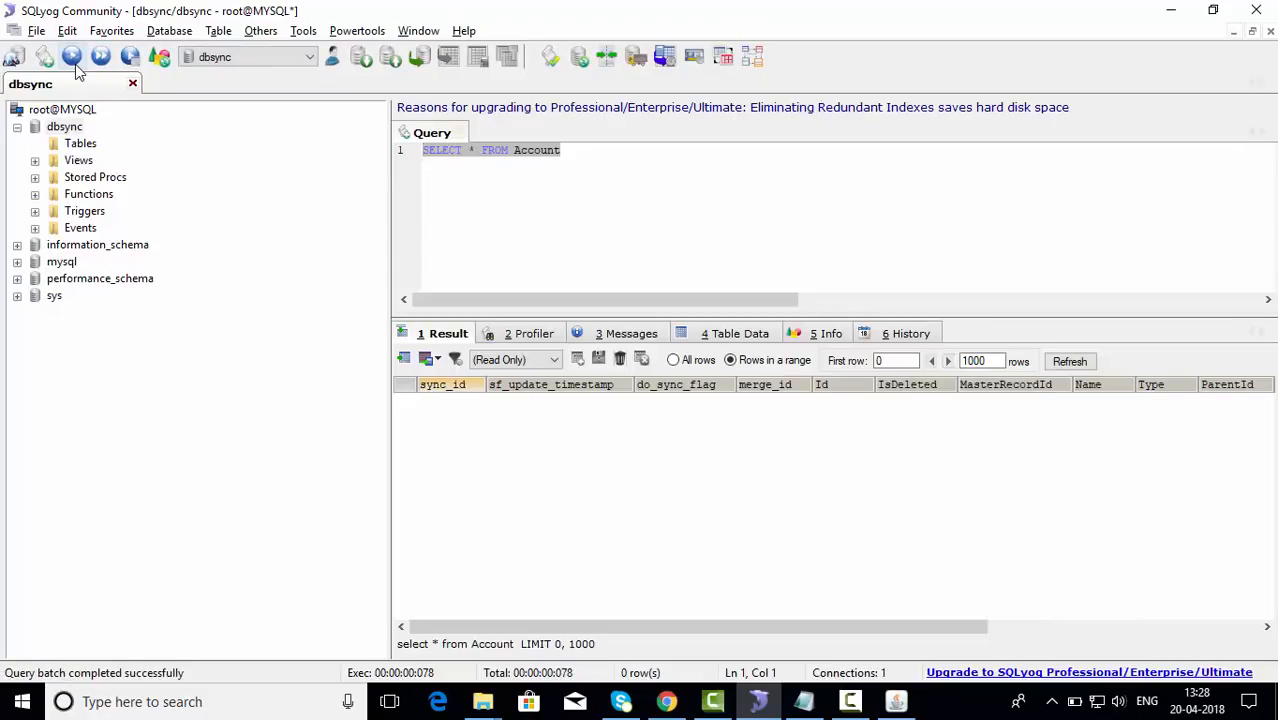
pyautogui.click(75, 62)
pyautogui.click(75, 62)
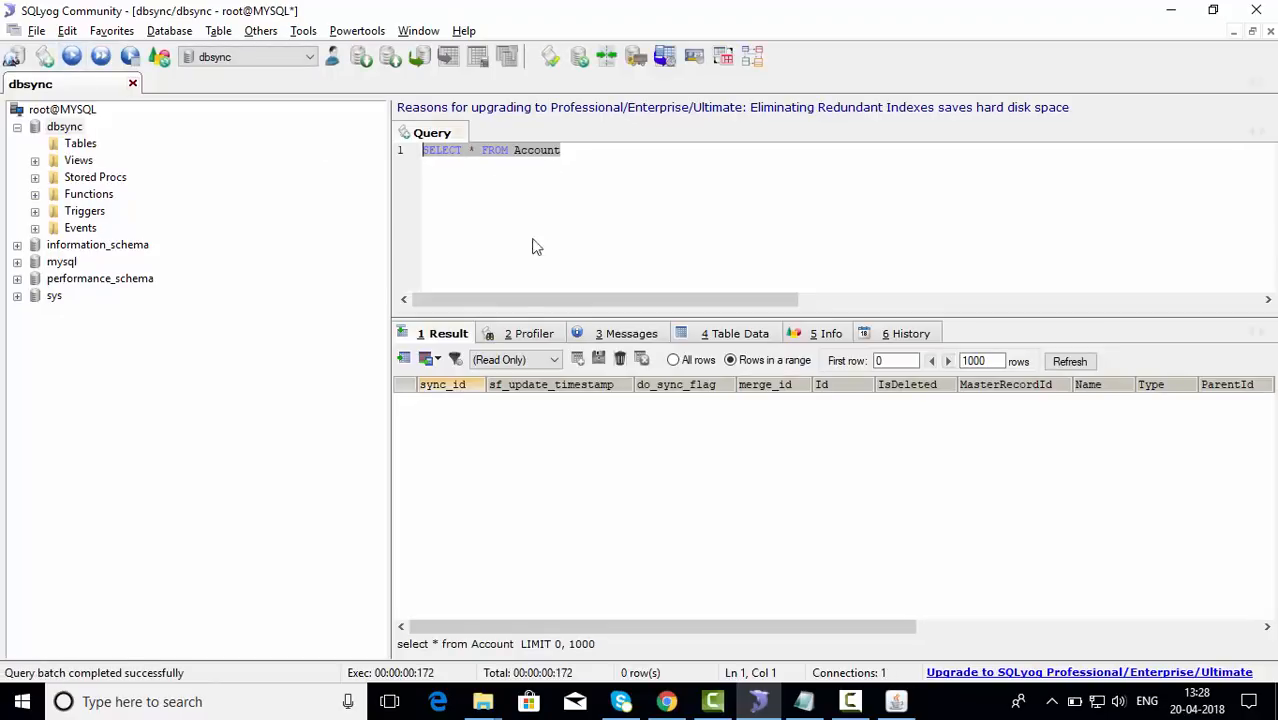
pyautogui.click(75, 60)
pyautogui.click(75, 60)
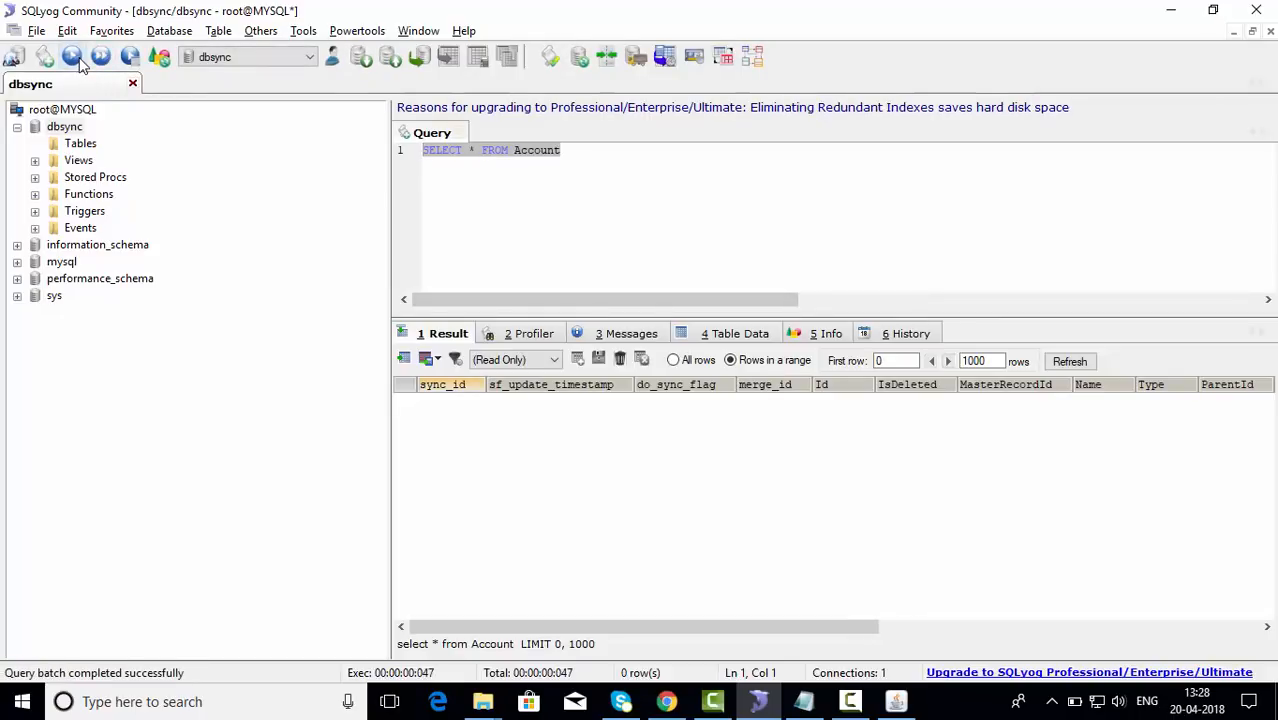
pyautogui.click(78, 60)
pyautogui.click(78, 60)
pyautogui.click(80, 62)
pyautogui.click(80, 62)
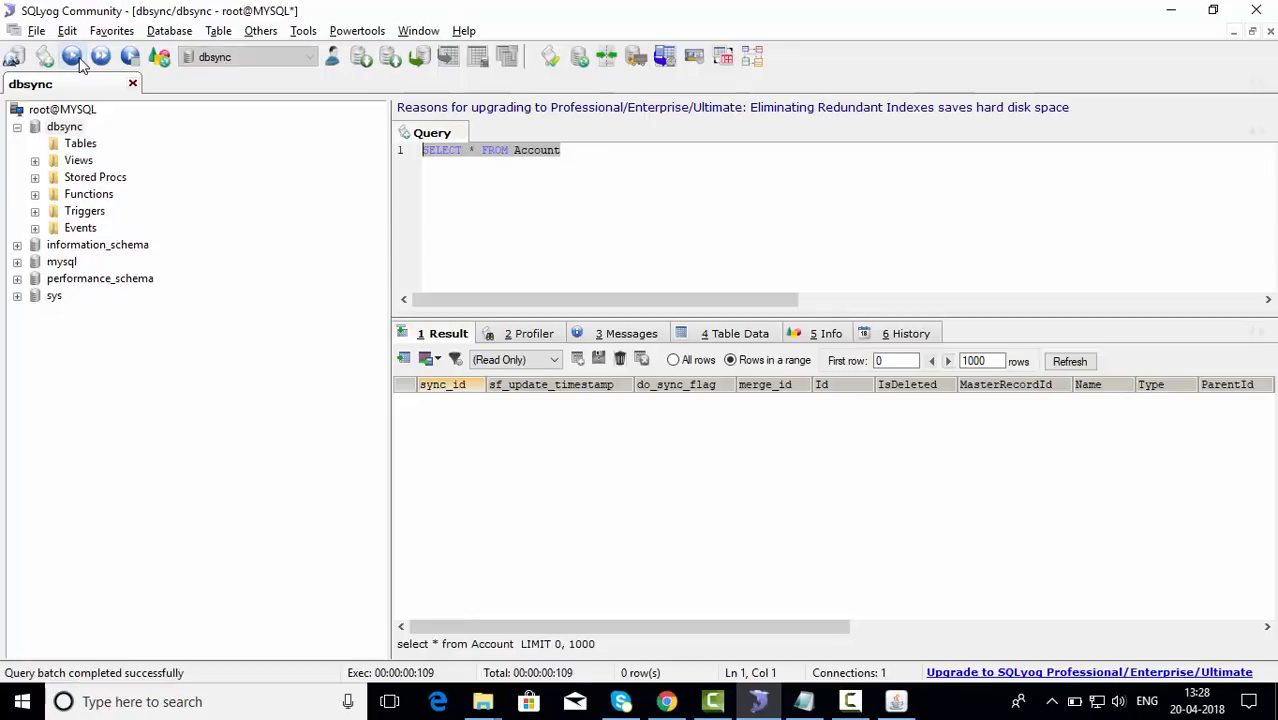
pyautogui.moveTo(592, 300); pyautogui.dragTo(485, 328)
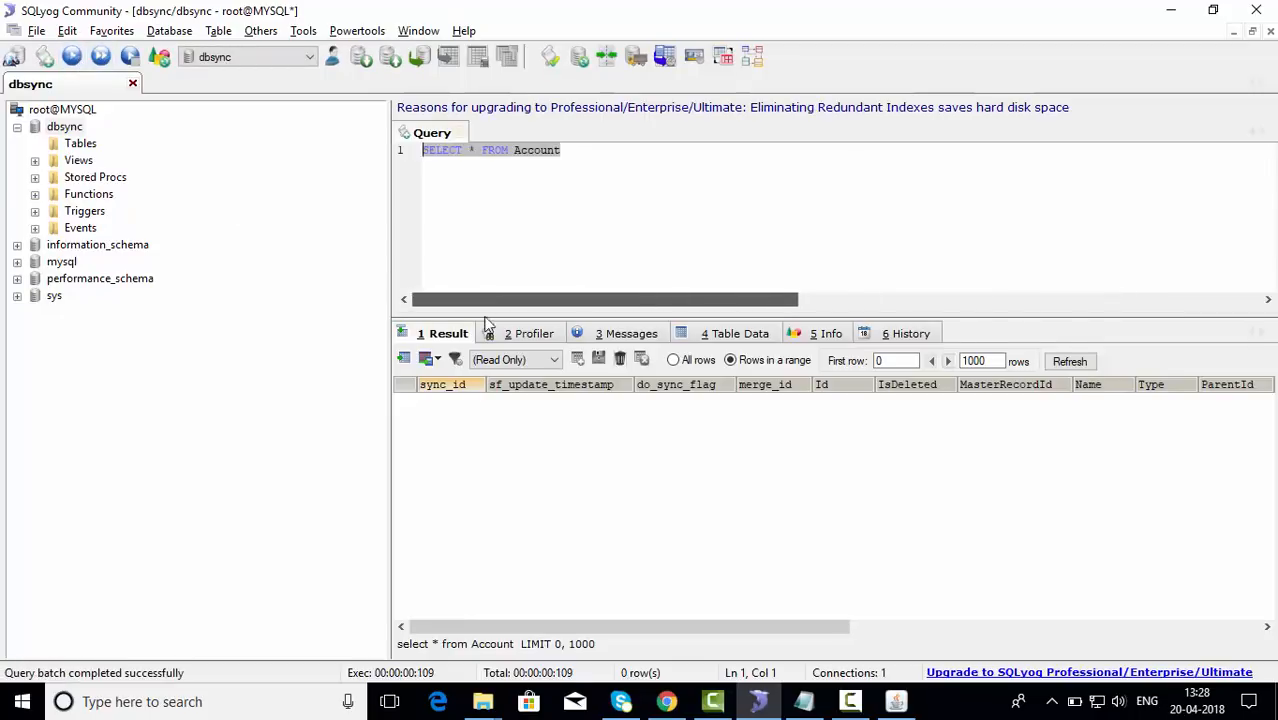
# Step: Refresh the root@MYSQL object browser and expand dbsync > Tables > account to view its columns
pyautogui.click(85, 110)
pyautogui.rightClick(85, 113)
pyautogui.click(128, 122)
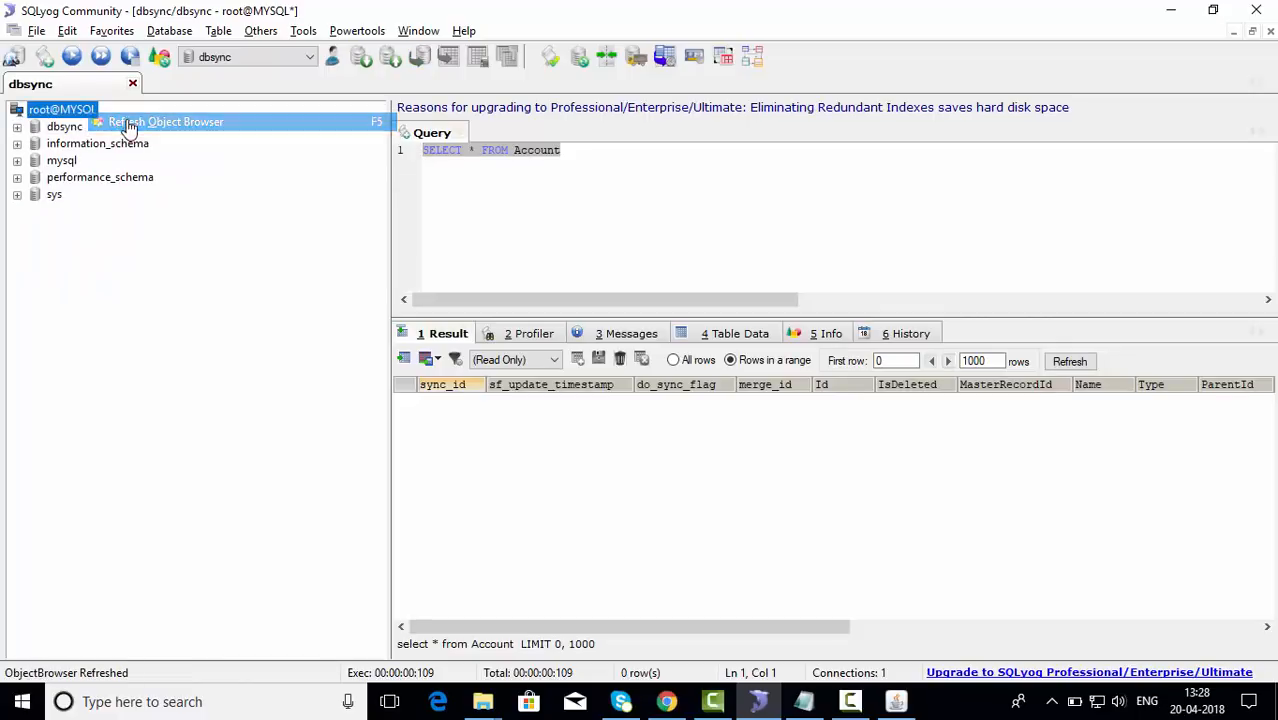
pyautogui.click(17, 127)
pyautogui.click(35, 144)
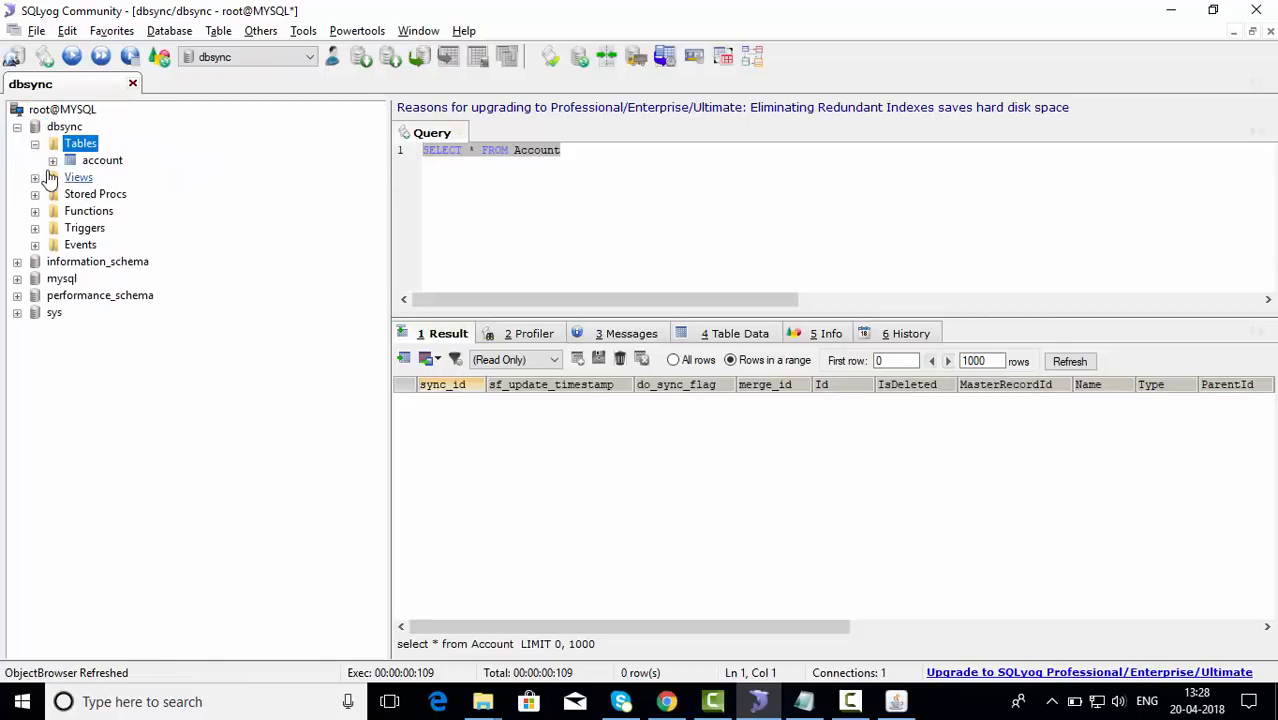
pyautogui.click(60, 161)
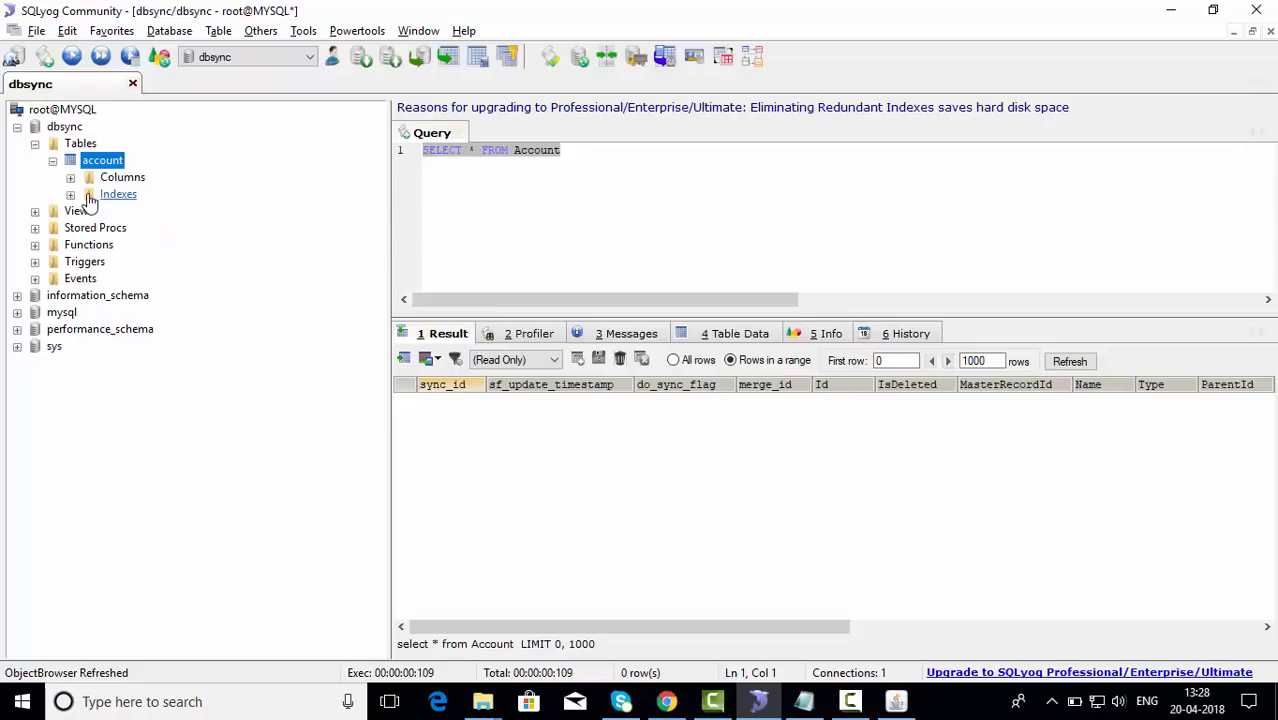
pyautogui.click(76, 180)
pyautogui.scroll(-11, 205, 200)
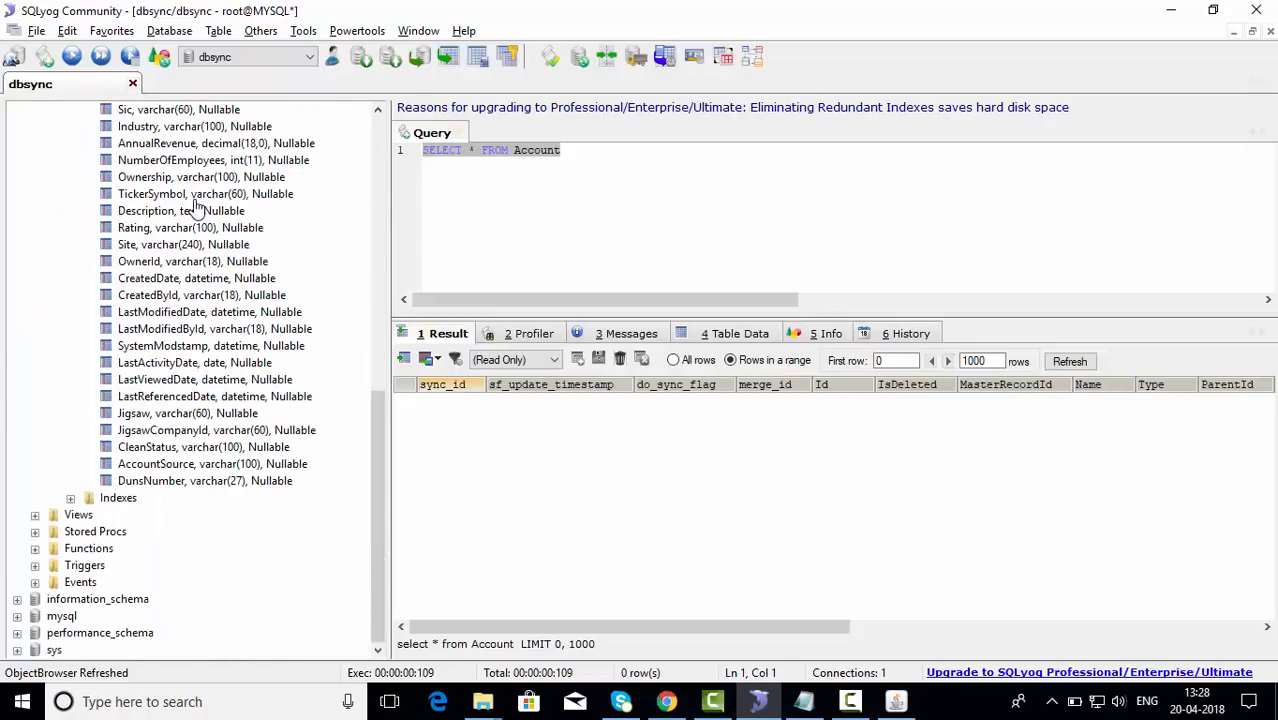
pyautogui.scroll(9, 200, 205)
pyautogui.scroll(5, 197, 207)
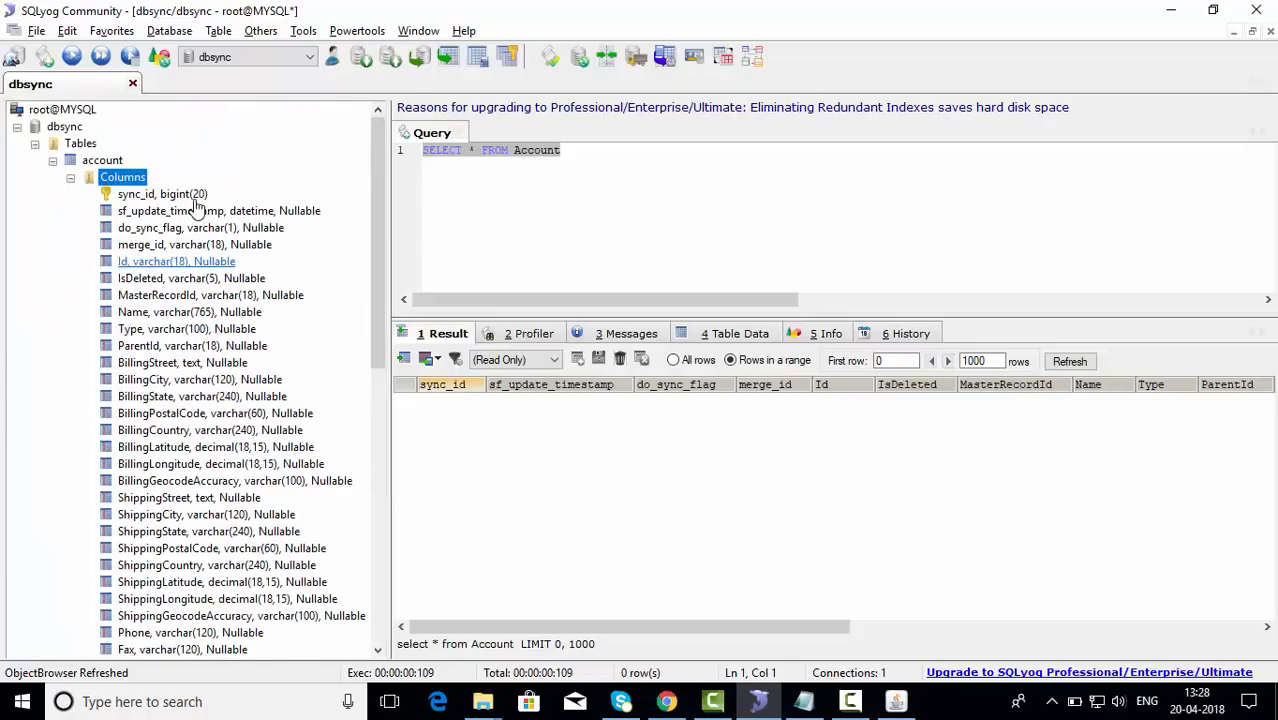
pyautogui.click(70, 178)
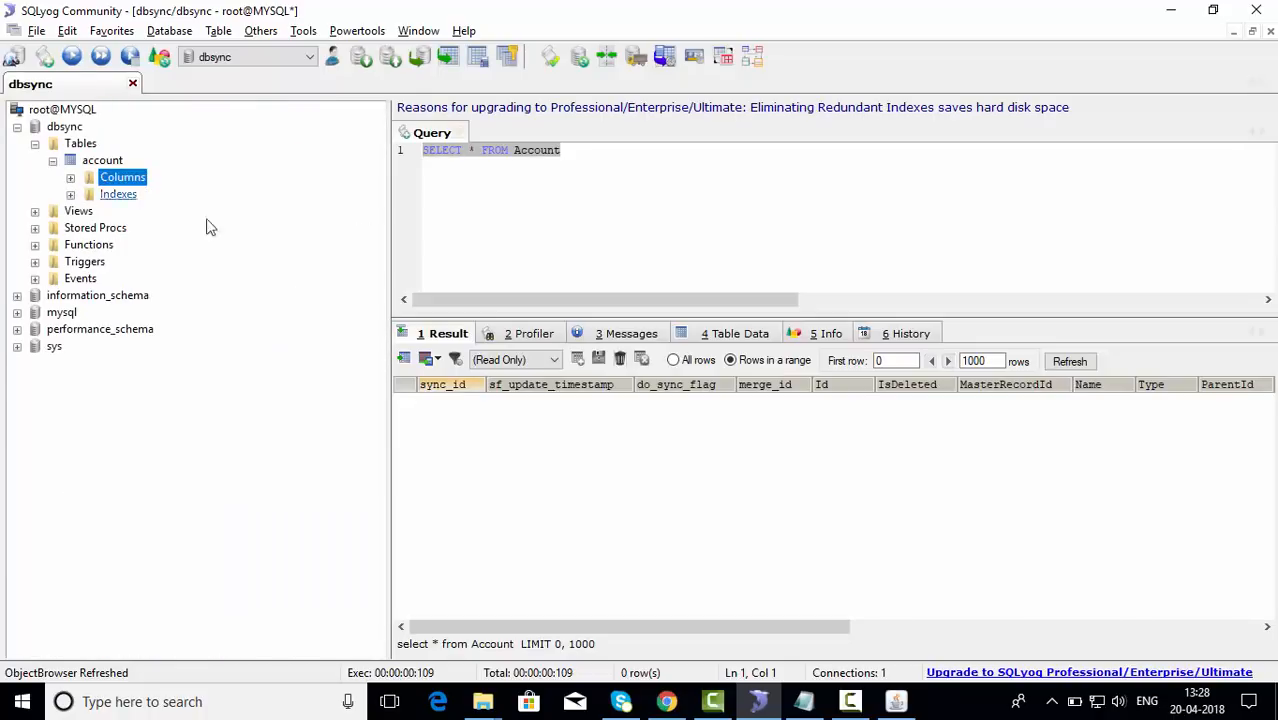
# Step: Re-execute the Account query with 'account' chosen in the Result dropdown, showing 18 rows
pyautogui.click(75, 57)
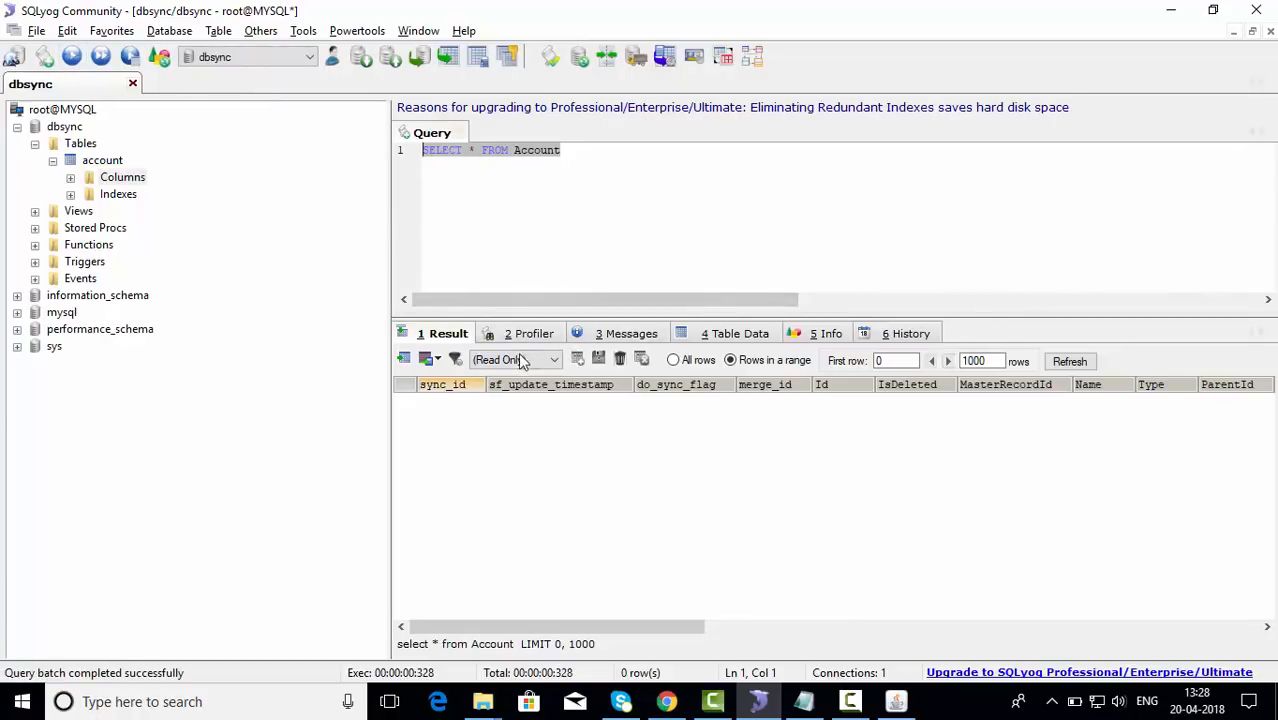
pyautogui.click(556, 361)
pyautogui.click(512, 390)
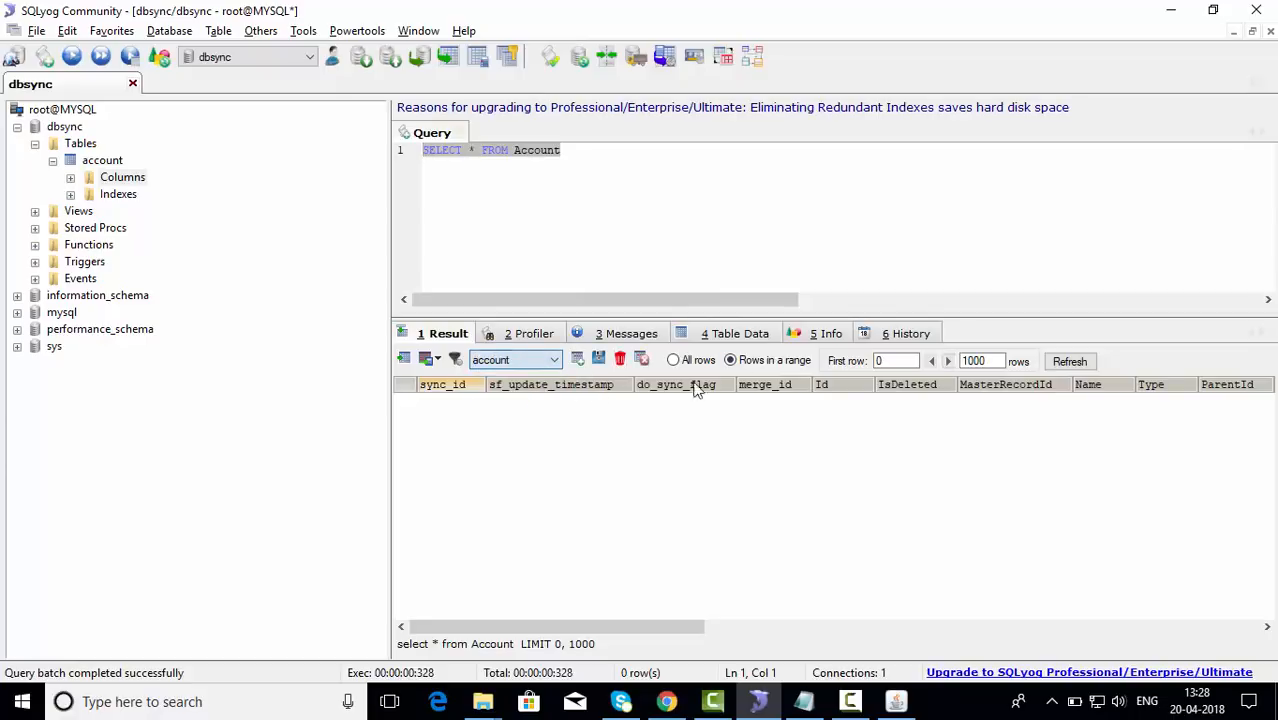
pyautogui.click(1067, 363)
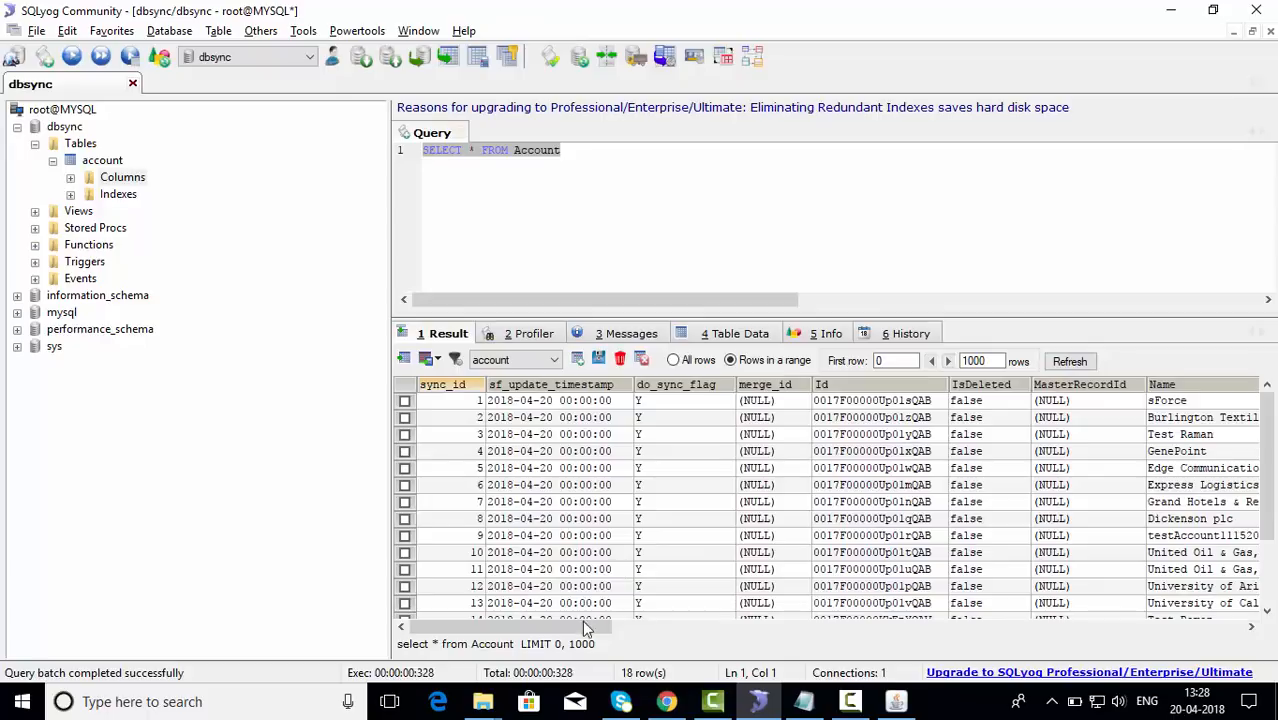
pyautogui.moveTo(968, 625); pyautogui.dragTo(480, 609)
# Step: Read the 'Salesforce.com to DB Sync Report' email in Gmail confirming 18 Account inserts, 0 updates, 0 deletes
pyautogui.click(667, 706)
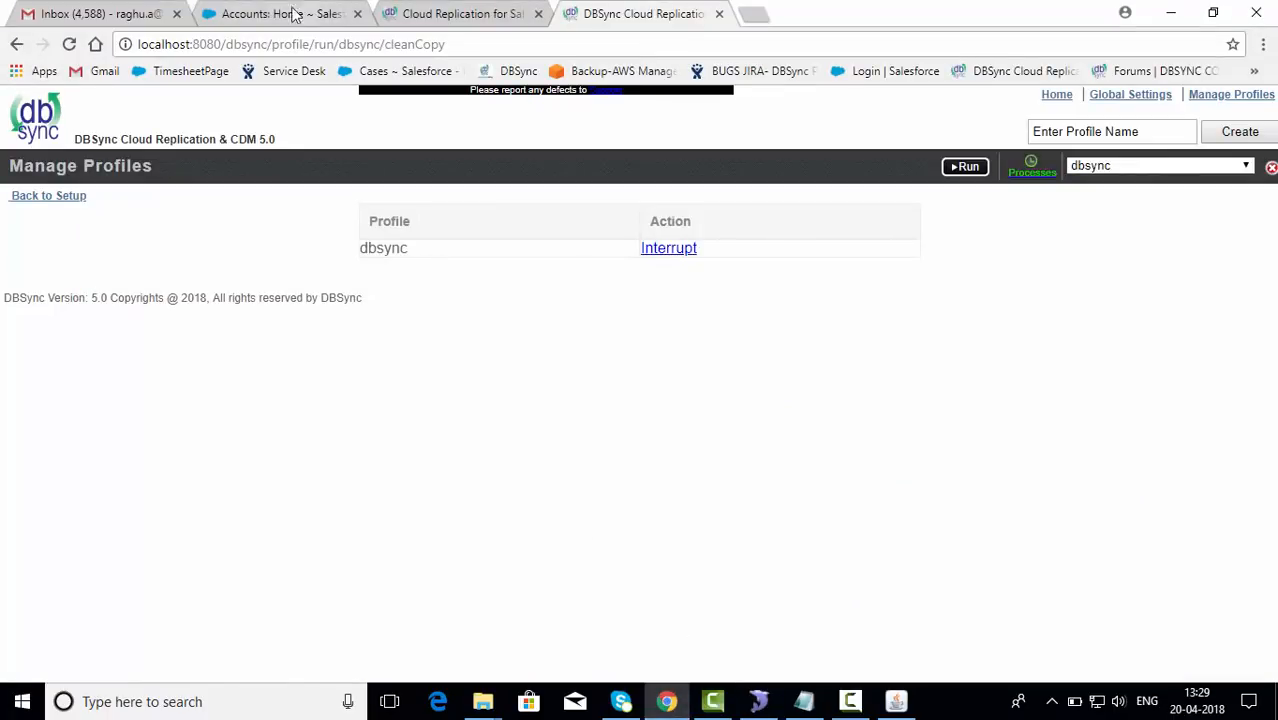
pyautogui.click(120, 16)
pyautogui.click(497, 262)
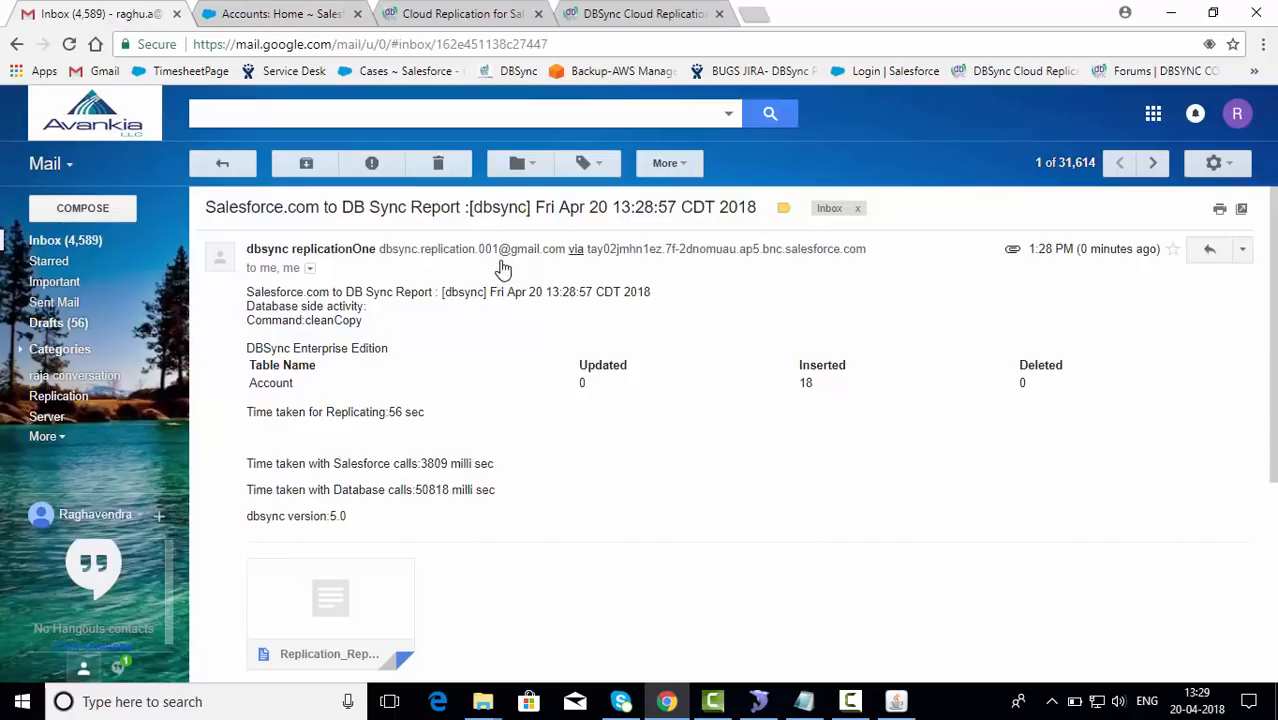
pyautogui.scroll(-3, 432, 380)
pyautogui.scroll(2, 432, 380)
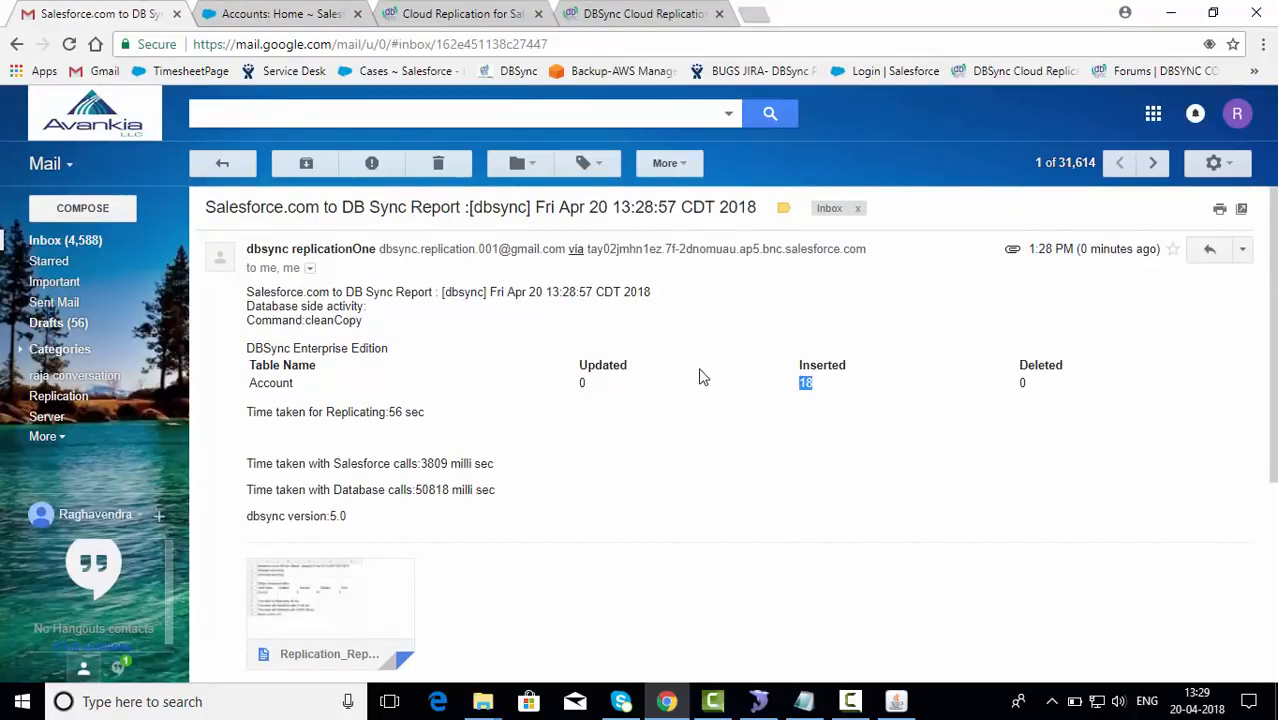
pyautogui.click(640, 407)
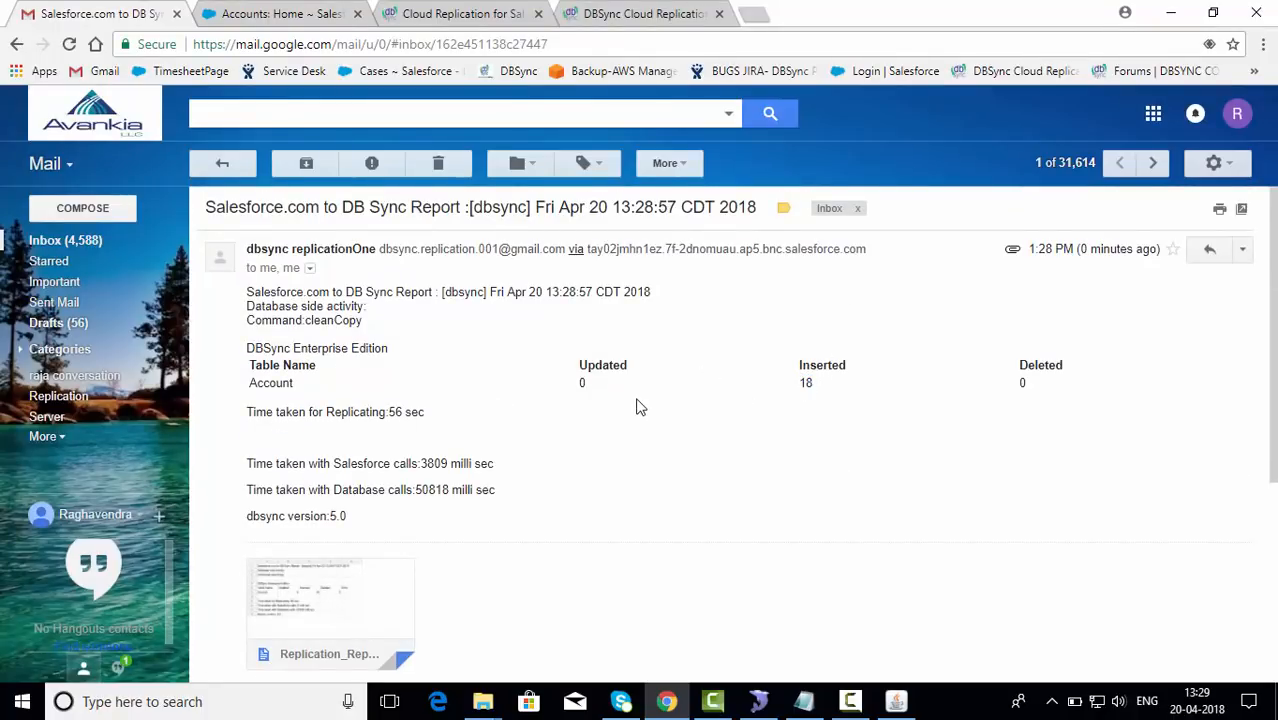
pyautogui.click(81, 239)
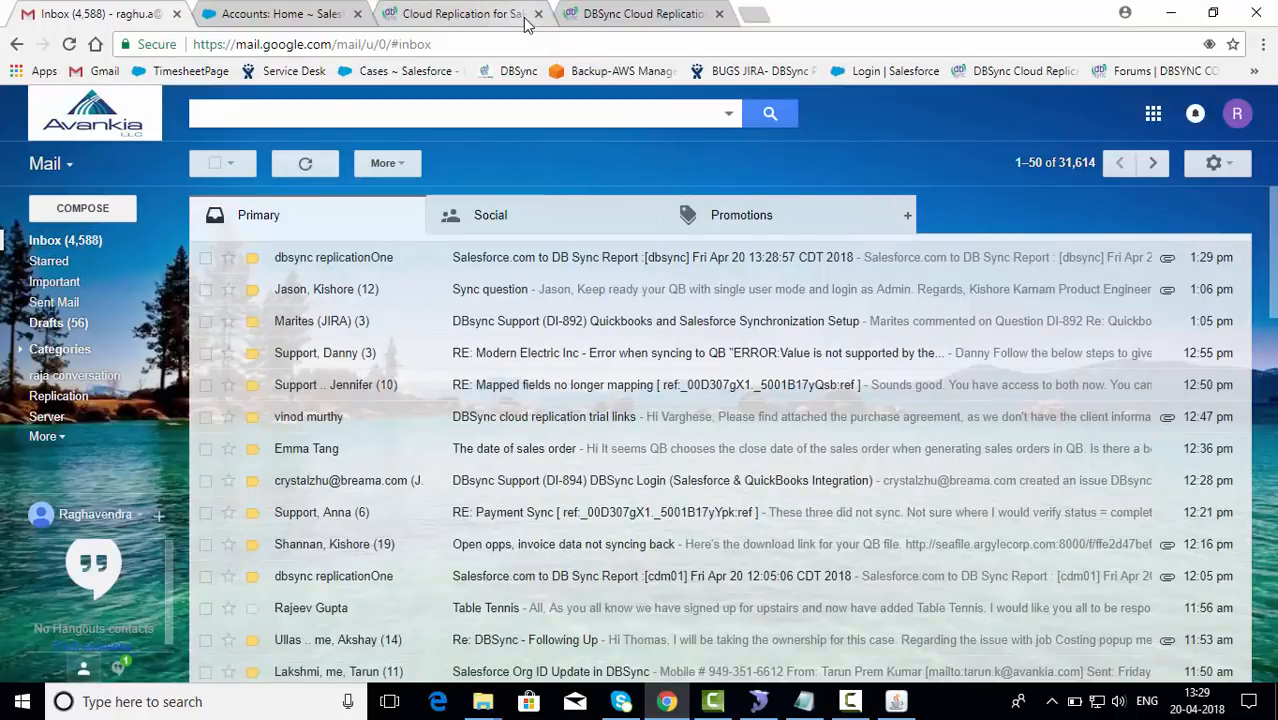